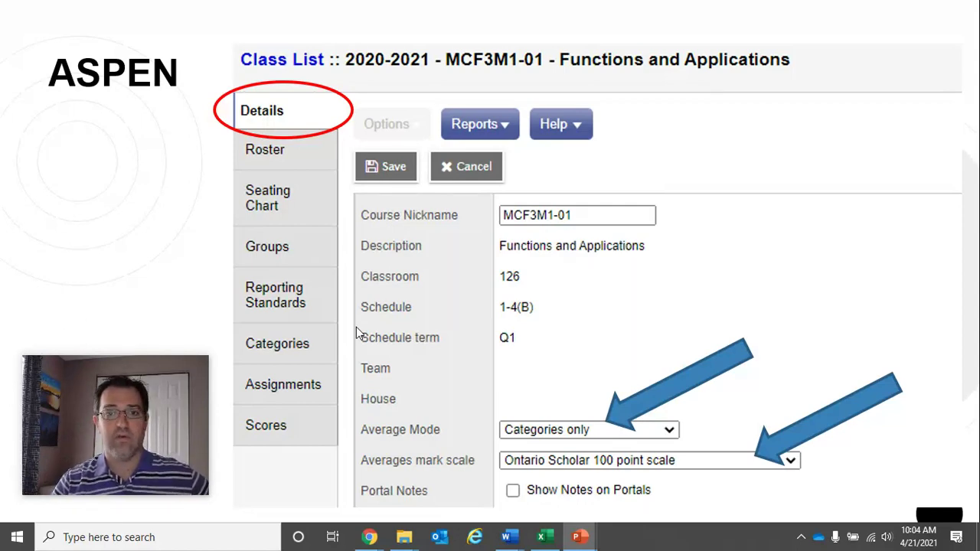
{"action": "key", "text": "Right"}
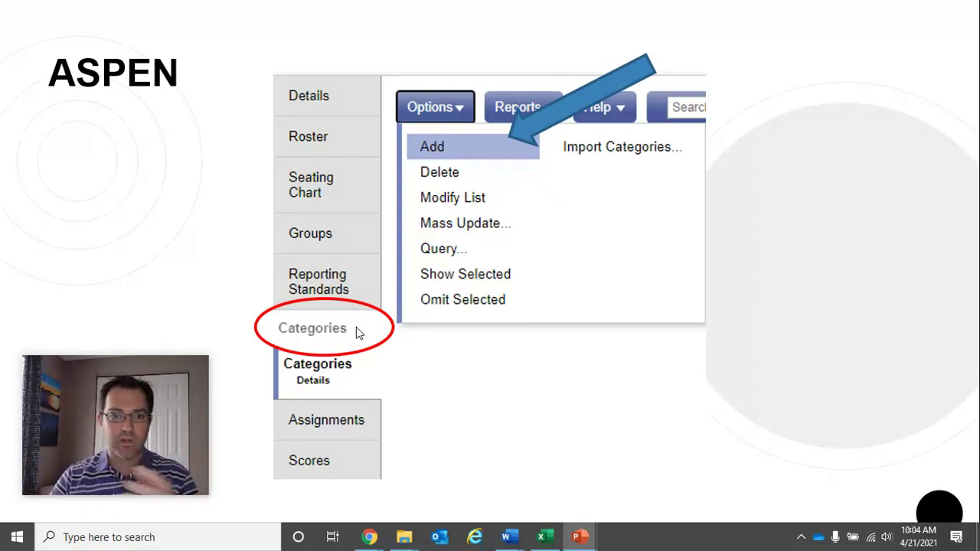
{"action": "key", "text": "Right"}
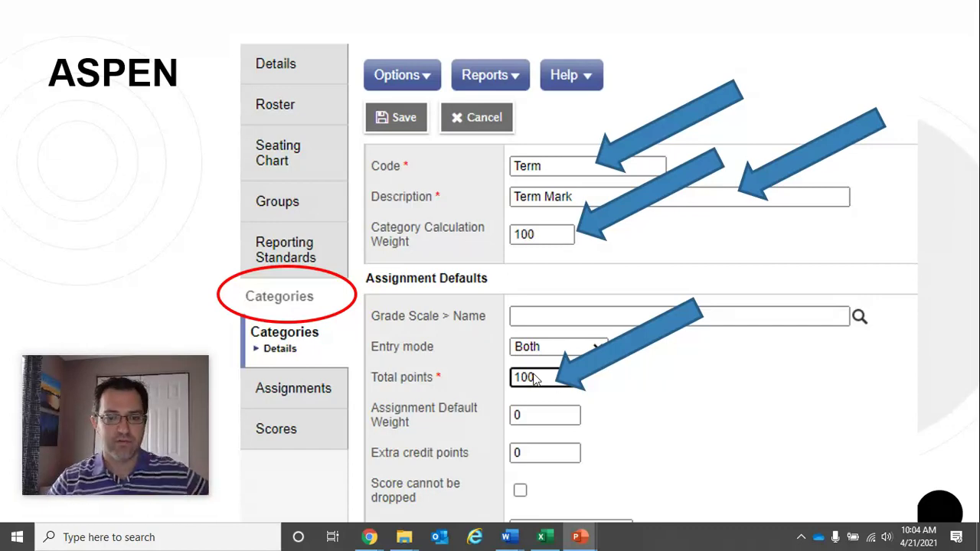
{"action": "key", "text": "Right"}
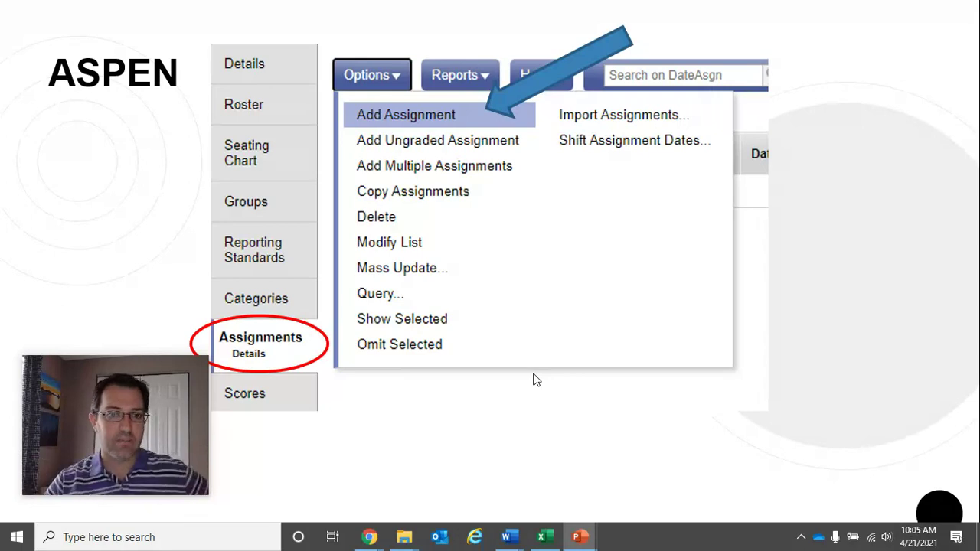
{"action": "left_click", "coordinate": [536, 380]}
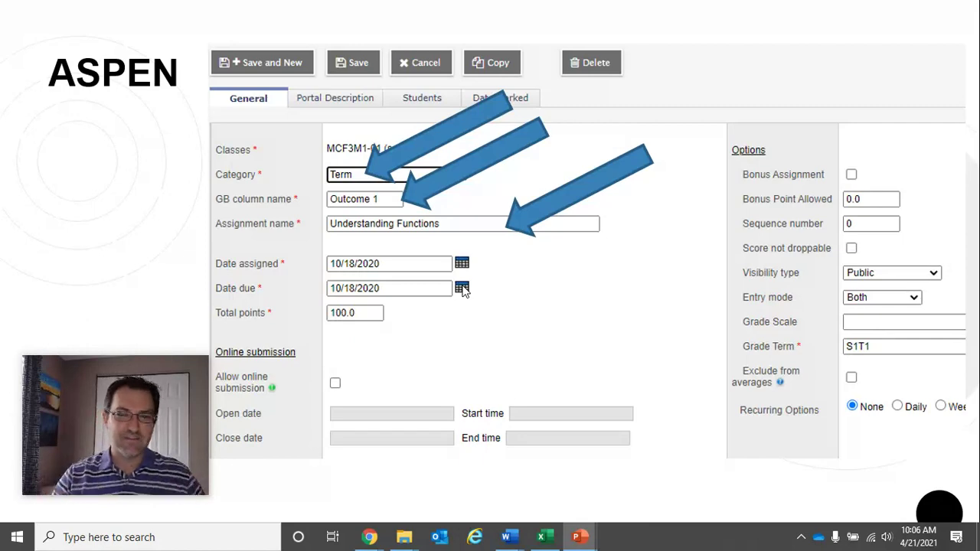
{"action": "left_click", "coordinate": [463, 287]}
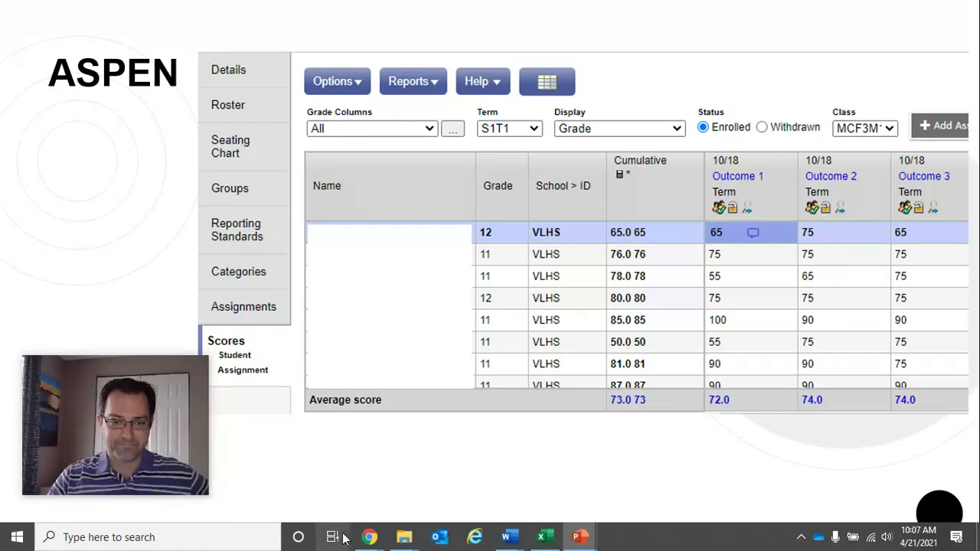
Switch to Chrome and view the Student Progress - MCF 3M spreadsheet of outcomes and marks
{"action": "mouse_move", "coordinate": [371, 534]}
{"action": "left_click", "coordinate": [360, 482]}
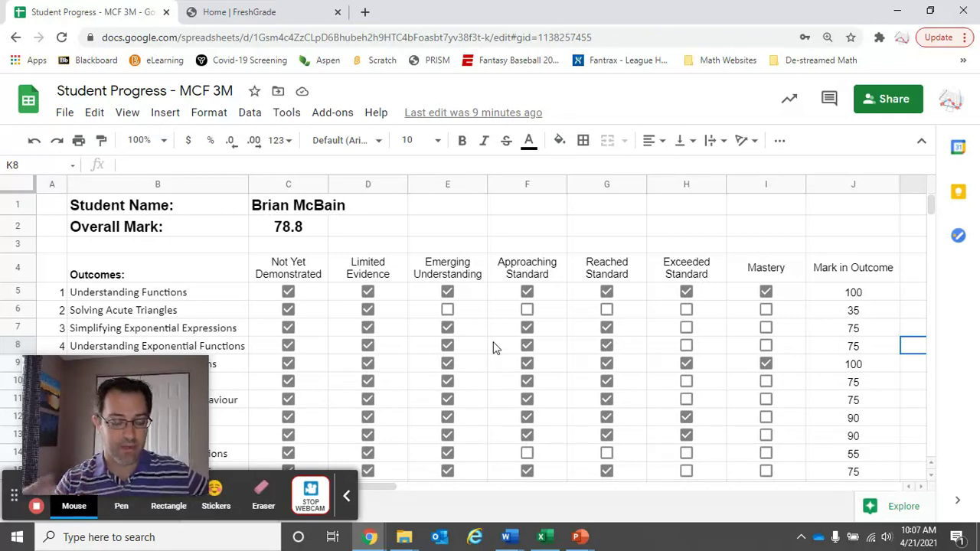
{"action": "left_click", "coordinate": [346, 496]}
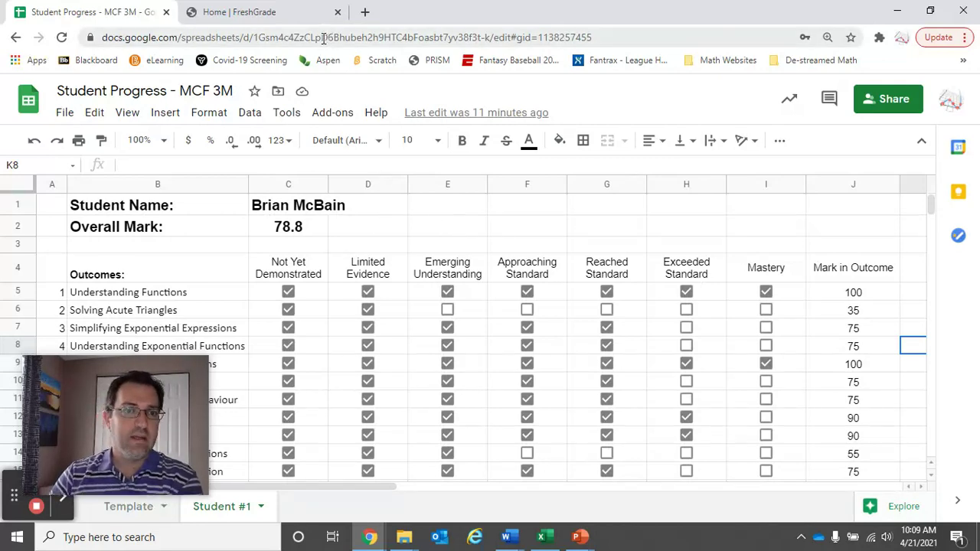
Go to the FreshGrade website and open the FreshGrade Classic teacher dashboard through the Classic login
{"action": "left_click", "coordinate": [269, 14]}
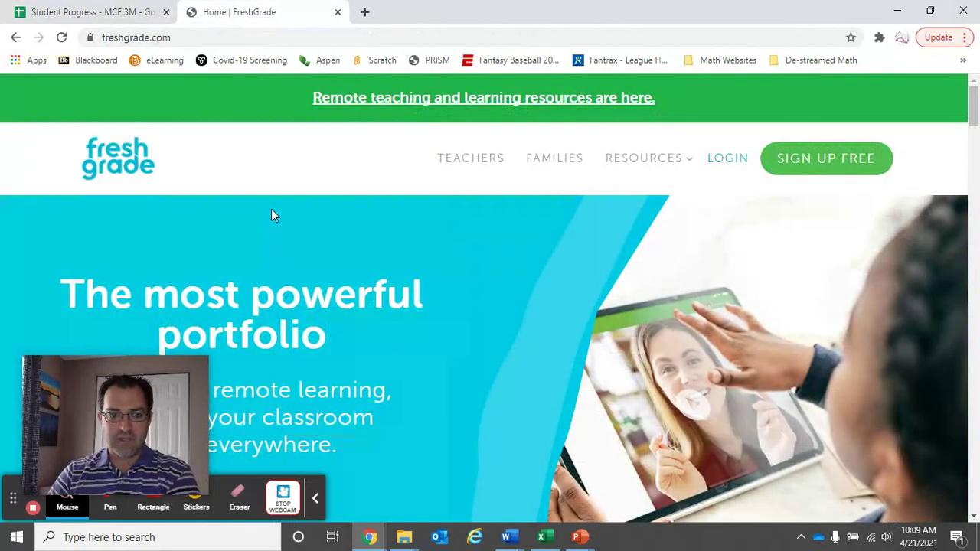
{"action": "left_click", "coordinate": [315, 499]}
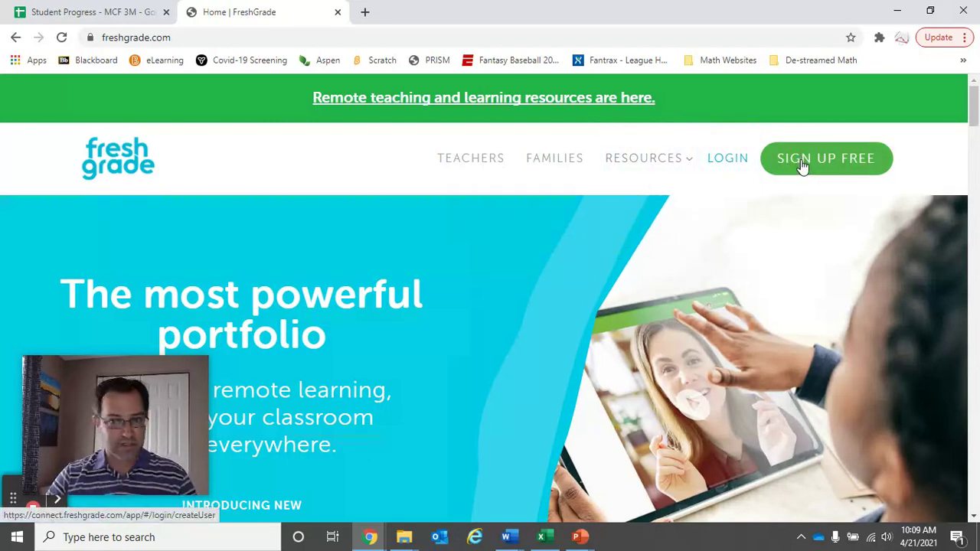
{"action": "left_click", "coordinate": [720, 161]}
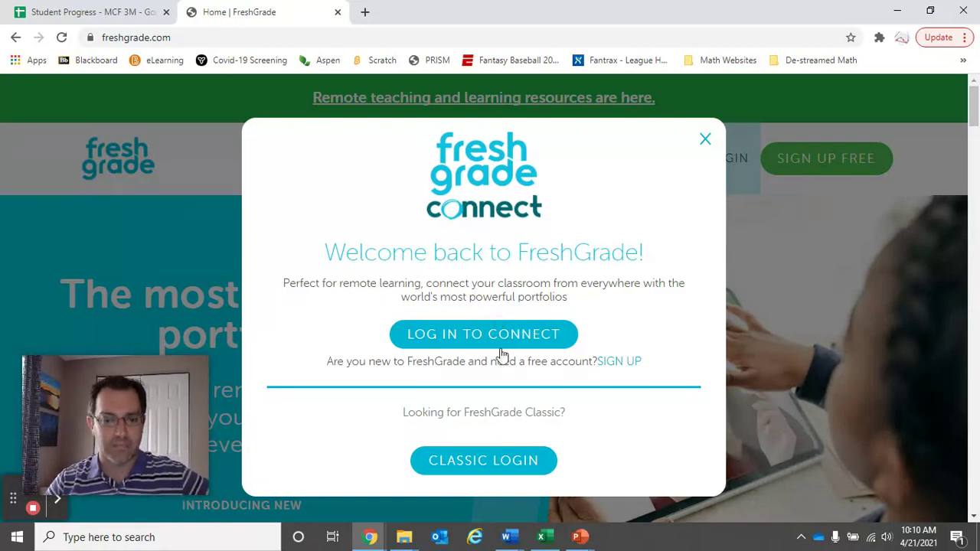
{"action": "left_click", "coordinate": [481, 462]}
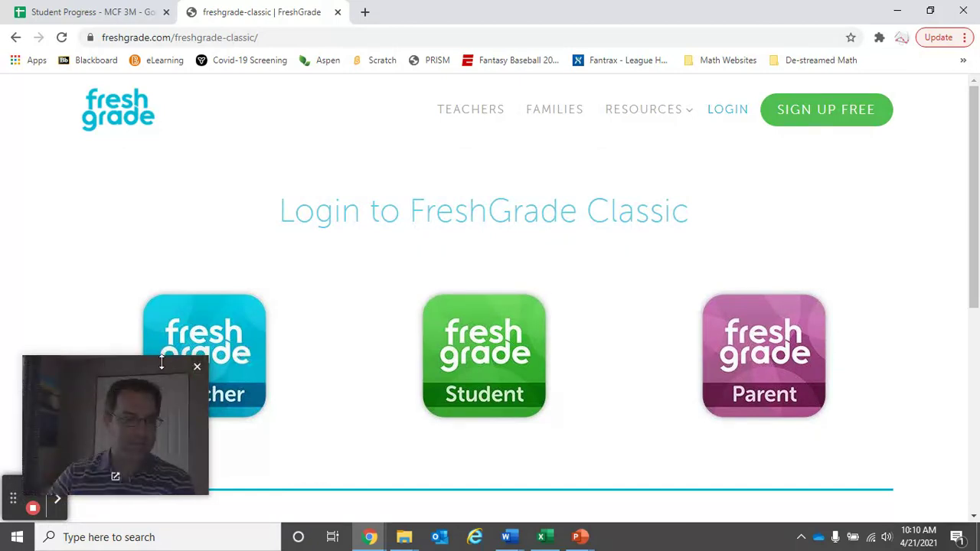
{"action": "left_click", "coordinate": [197, 369]}
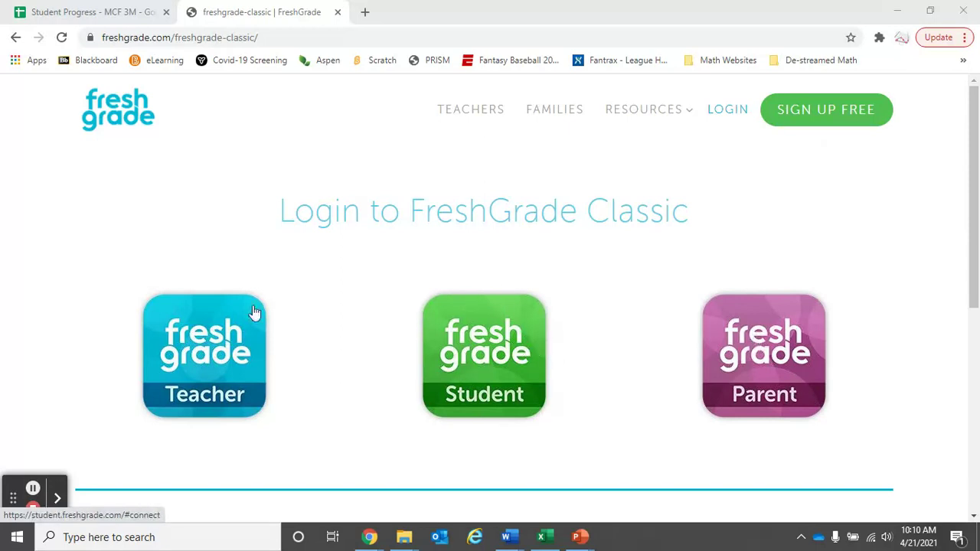
{"action": "left_click", "coordinate": [192, 344]}
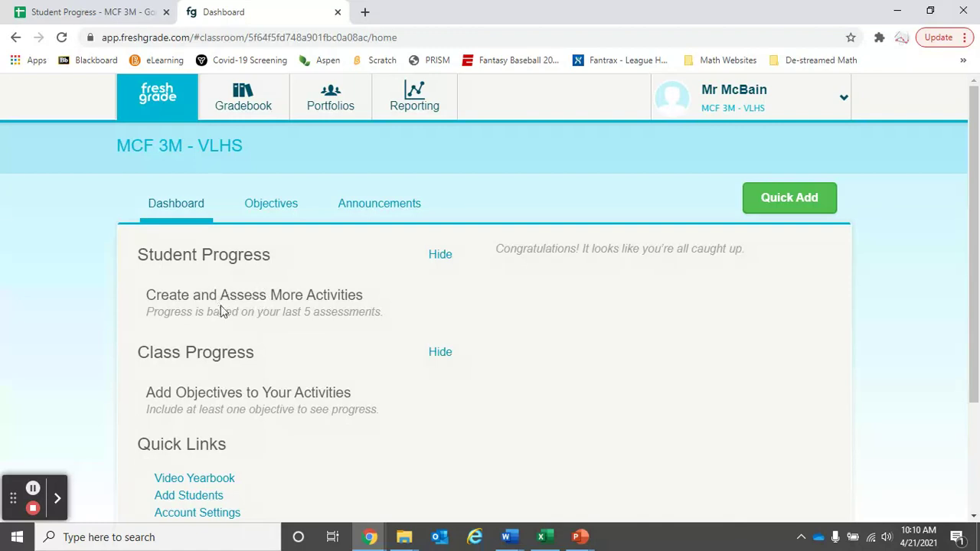
Start creating a new class from the dashboard's quick links and name it MTH 1W
{"action": "scroll", "coordinate": [220, 308], "scroll_direction": "down", "scroll_amount": 2}
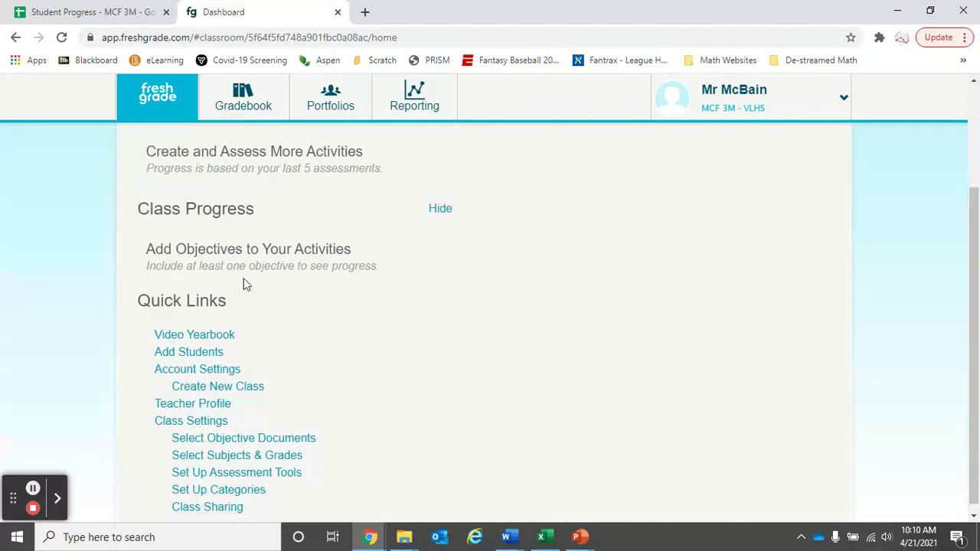
{"action": "scroll", "coordinate": [334, 268], "scroll_direction": "up", "scroll_amount": 2}
{"action": "scroll", "coordinate": [334, 267], "scroll_direction": "up", "scroll_amount": 1}
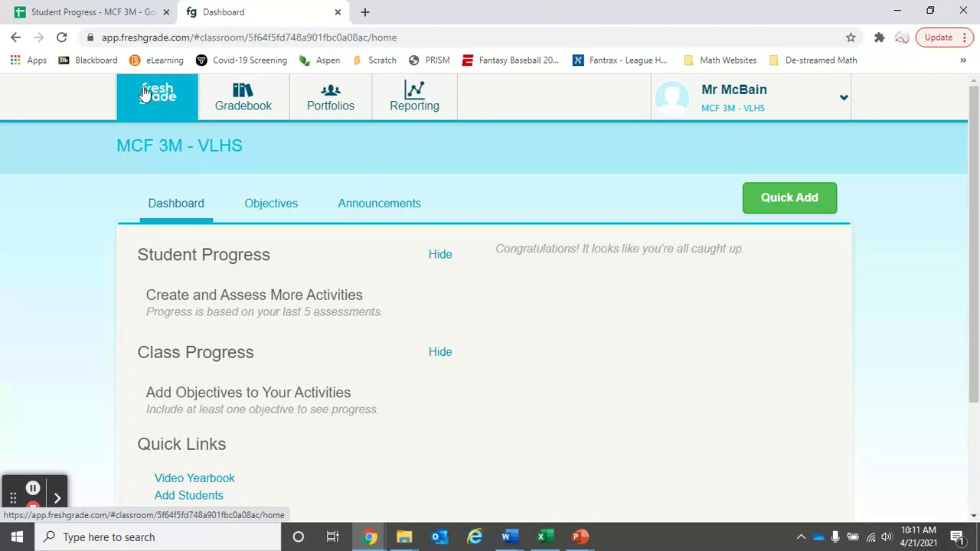
{"action": "scroll", "coordinate": [120, 228], "scroll_direction": "down", "scroll_amount": 2}
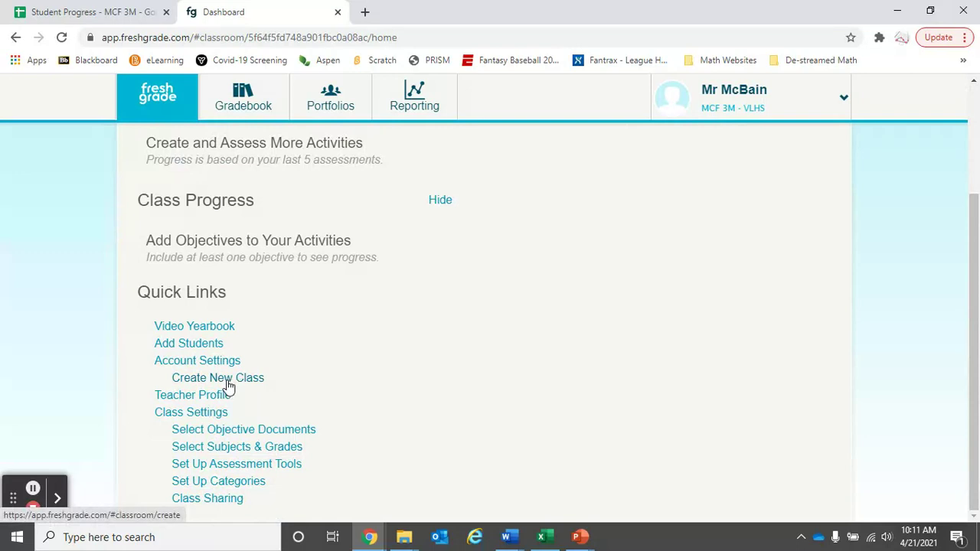
{"action": "left_click", "coordinate": [228, 385]}
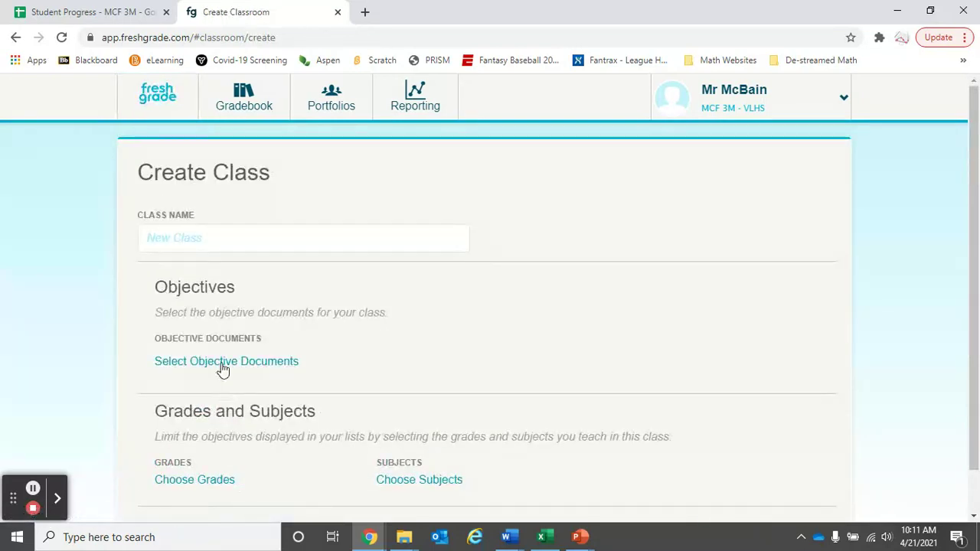
{"action": "left_click", "coordinate": [205, 243]}
{"action": "type", "text": "MT"}
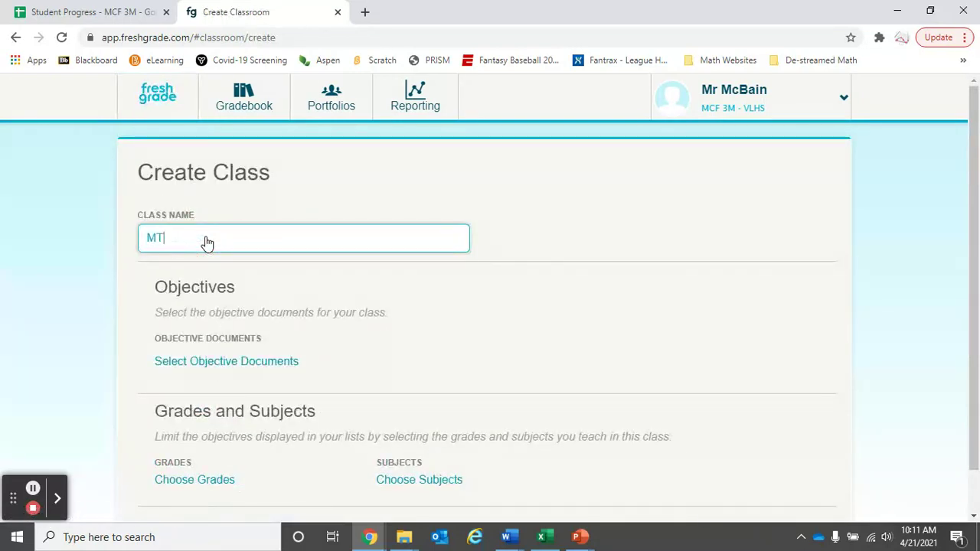
{"action": "type", "text": "HWW"}
Assign grade 9 and the subject Mathematics to the new class, and continue to the student list setup
{"action": "scroll", "coordinate": [275, 282], "scroll_direction": "down", "scroll_amount": 1}
{"action": "left_click", "coordinate": [205, 433]}
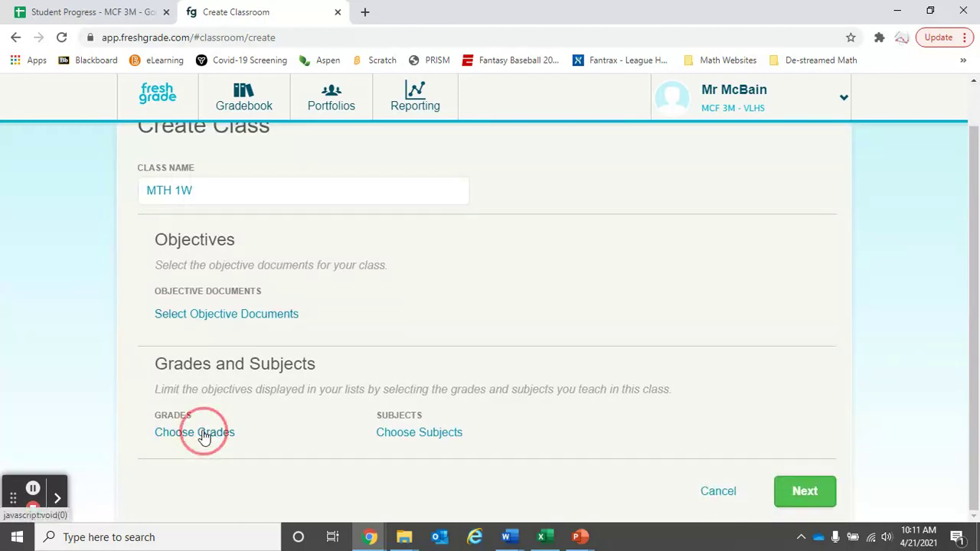
{"action": "left_click", "coordinate": [188, 346]}
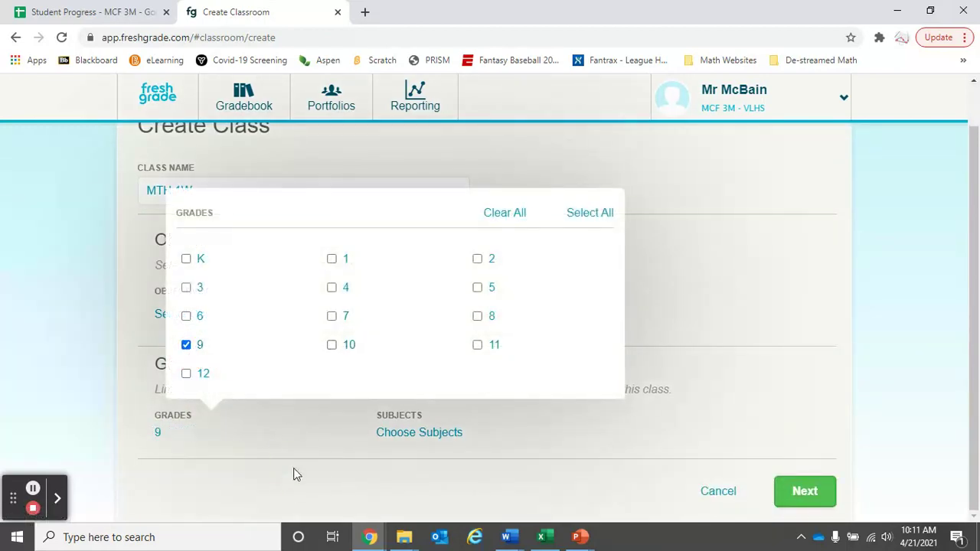
{"action": "left_click", "coordinate": [295, 471]}
{"action": "left_click", "coordinate": [390, 437]}
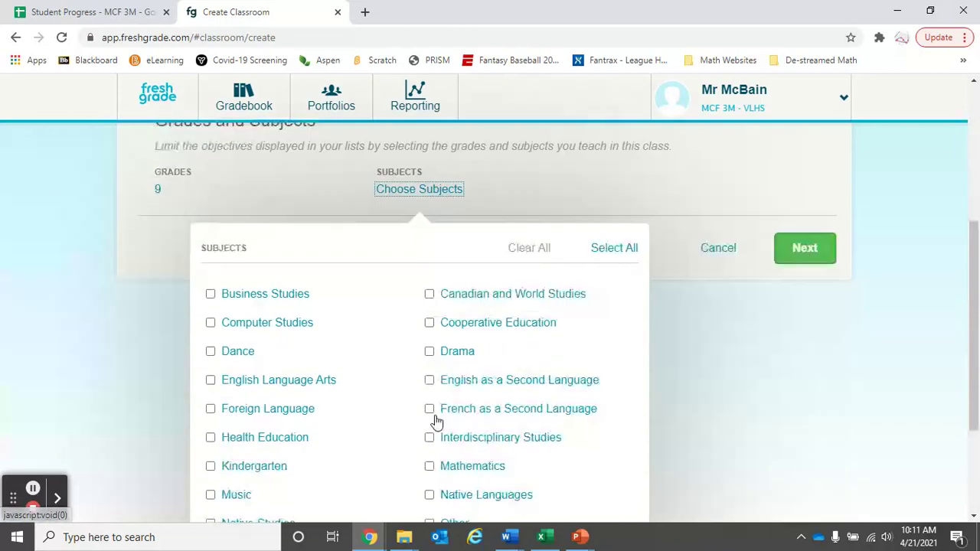
{"action": "left_click", "coordinate": [429, 423]}
{"action": "left_click", "coordinate": [709, 344]}
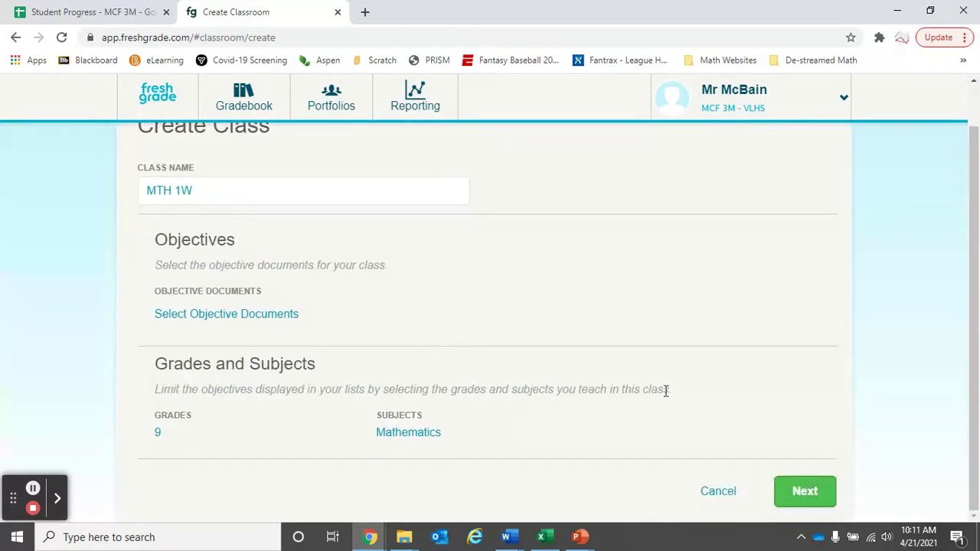
{"action": "left_click", "coordinate": [809, 493]}
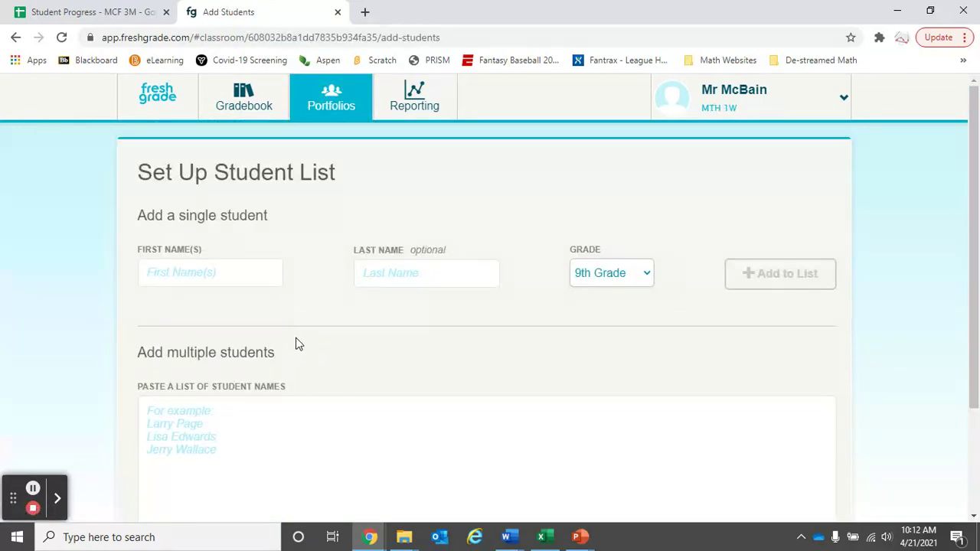
Enter four students' names, one per line, as multiple students, add them to the class list and save it
{"action": "left_click", "coordinate": [179, 413]}
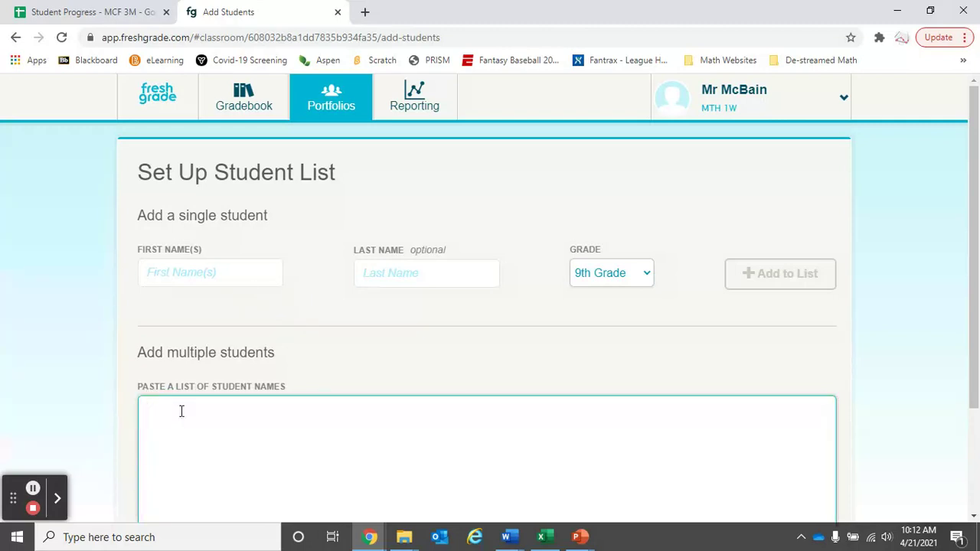
{"action": "type", "text": "Natasha R "}
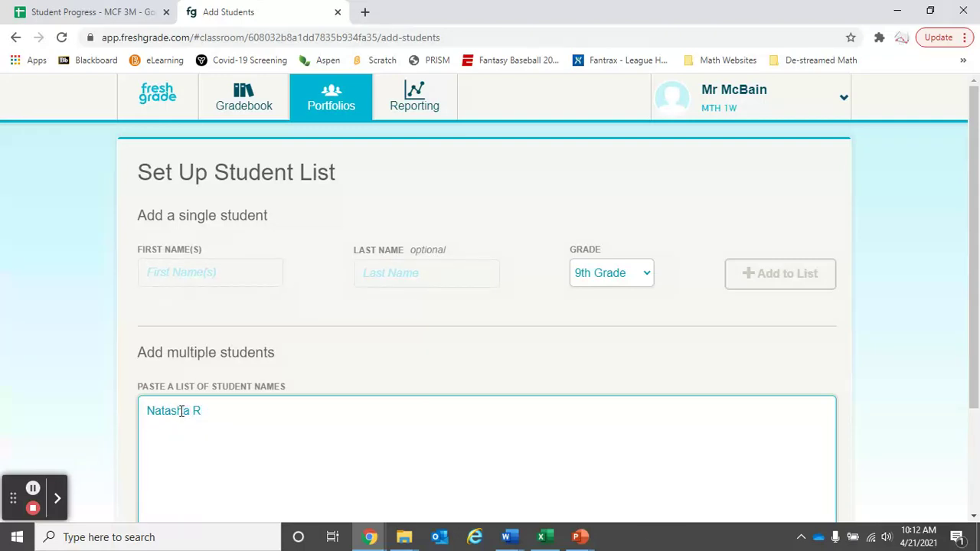
{"action": "type", "text": "St"}
{"action": "type", "text": "eve R "}
{"action": "type", "text": "Bruce B"}
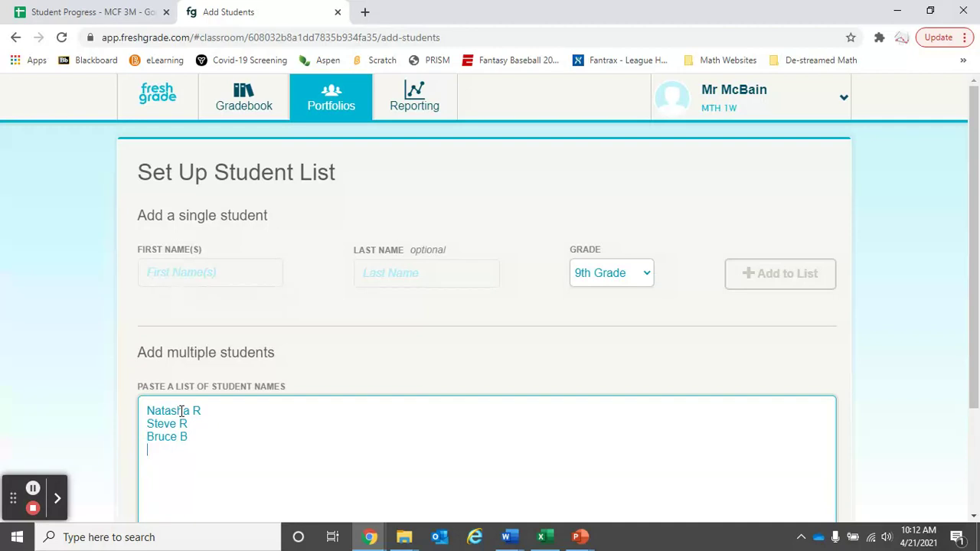
{"action": "type", "text": "Tony S"}
{"action": "scroll", "coordinate": [302, 310], "scroll_direction": "down", "scroll_amount": 2}
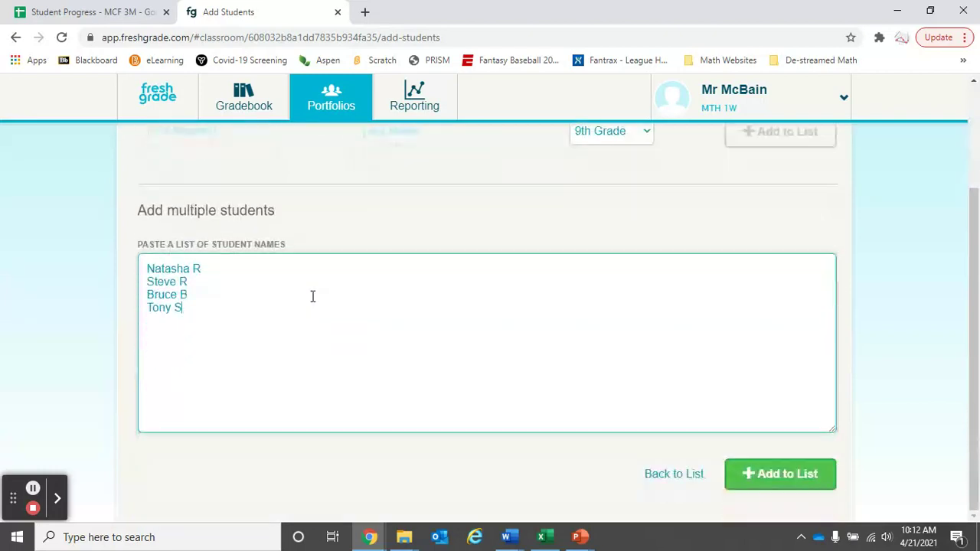
{"action": "left_click", "coordinate": [783, 476]}
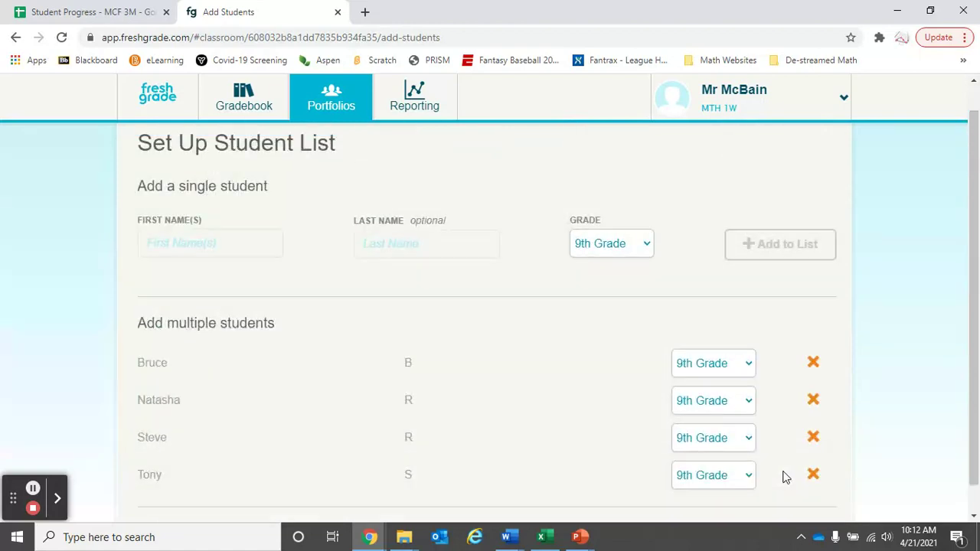
{"action": "scroll", "coordinate": [516, 257], "scroll_direction": "down", "scroll_amount": 1}
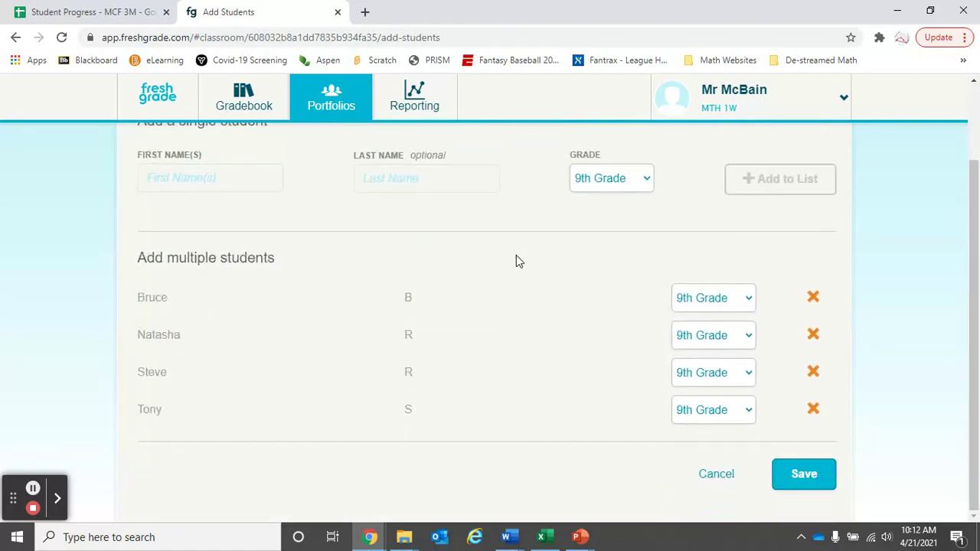
{"action": "left_click", "coordinate": [800, 476]}
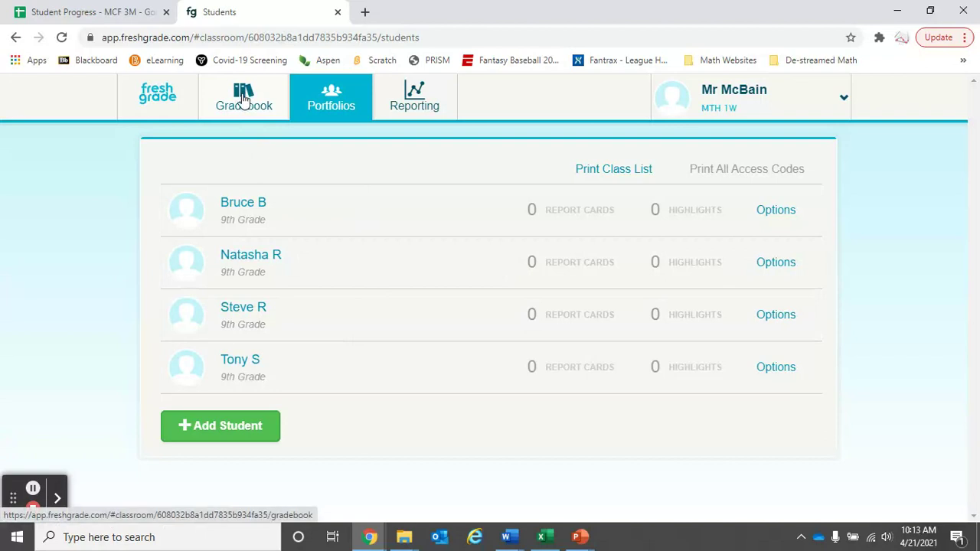
Open the gradebook of the MTH 1W class and look over its list of students
{"action": "left_click", "coordinate": [244, 99]}
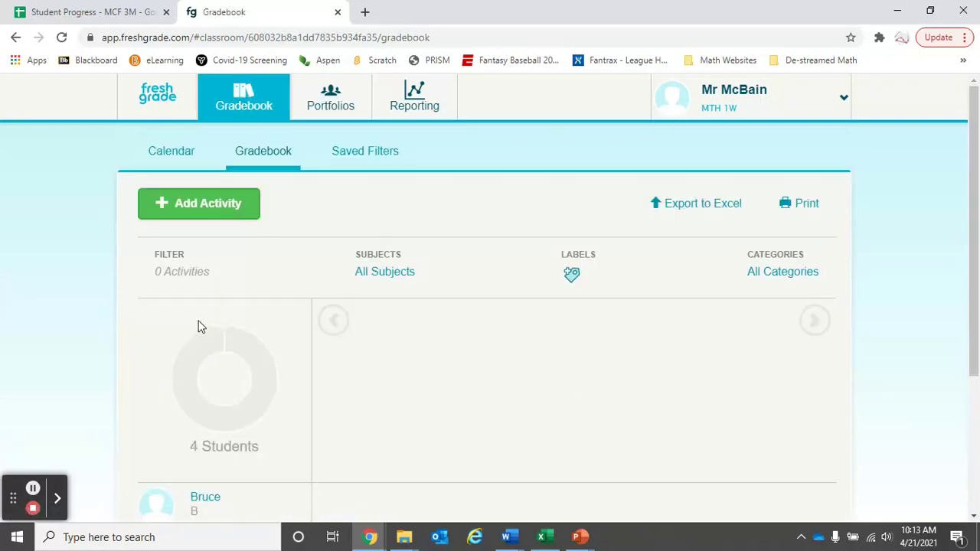
{"action": "scroll", "coordinate": [198, 327], "scroll_direction": "down", "scroll_amount": 3}
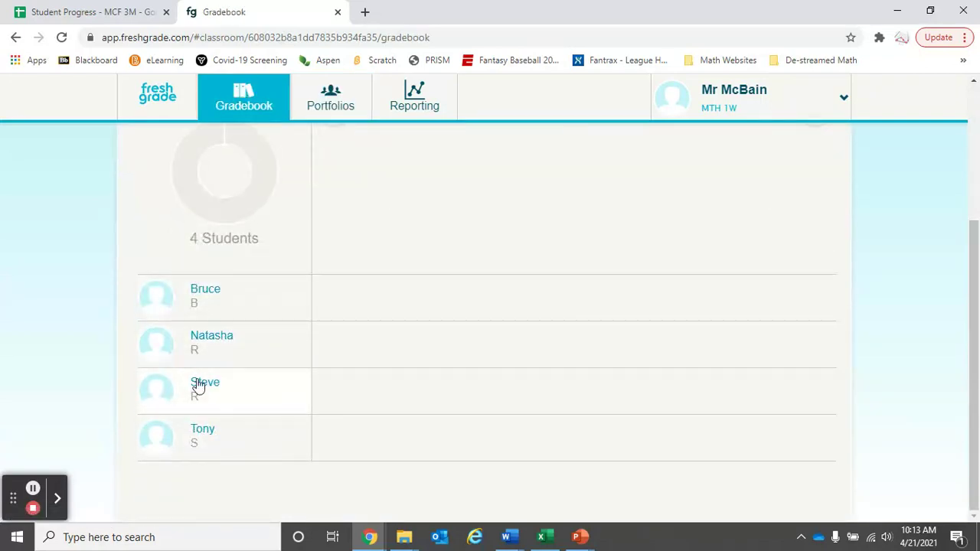
{"action": "scroll", "coordinate": [199, 376], "scroll_direction": "up", "scroll_amount": 3}
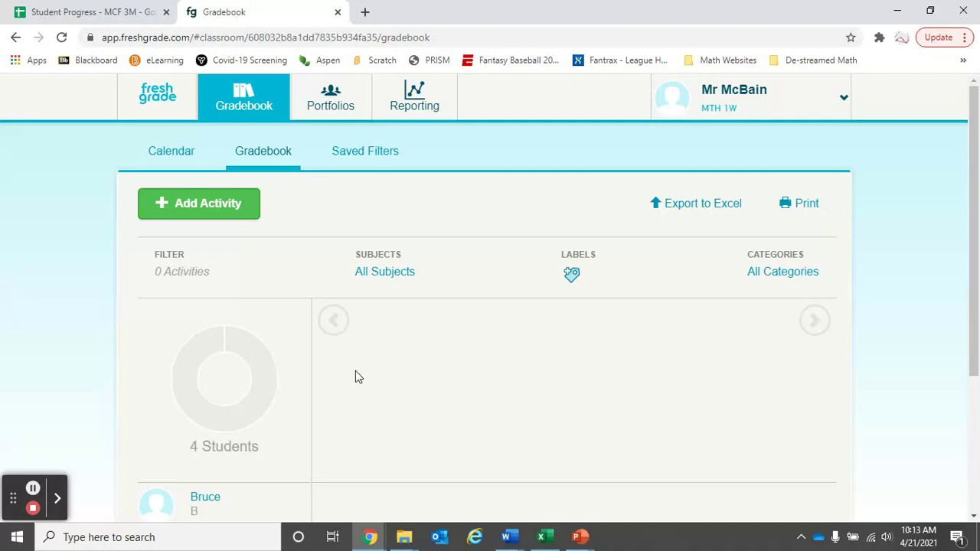
Start a new gradebook activity and title it Solving Equations
{"action": "left_click", "coordinate": [197, 213]}
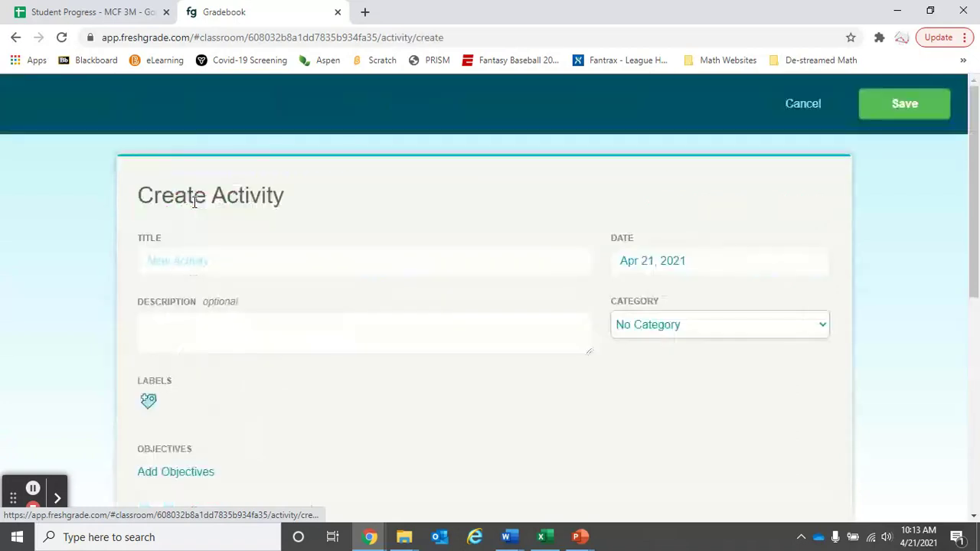
{"action": "left_click", "coordinate": [187, 264]}
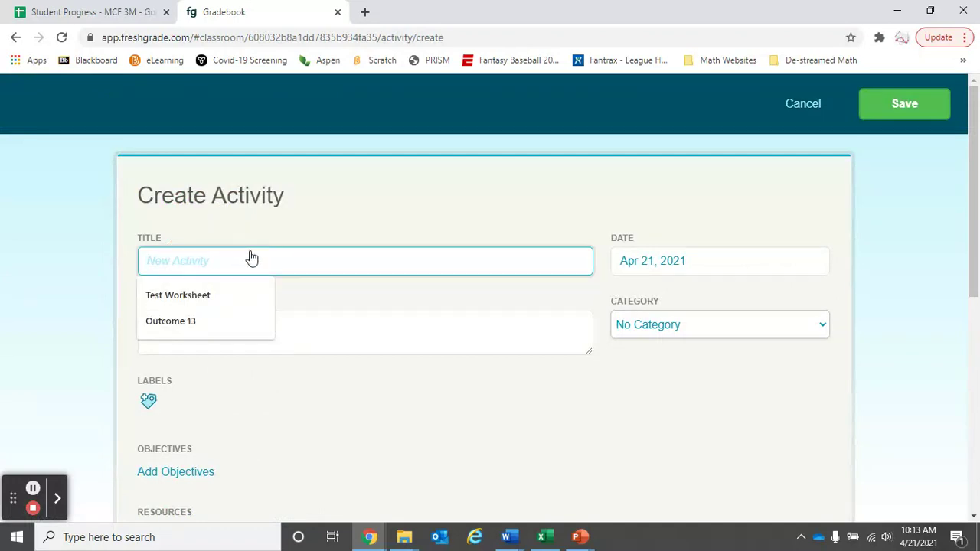
{"action": "type", "text": "Outcome 1 -"}
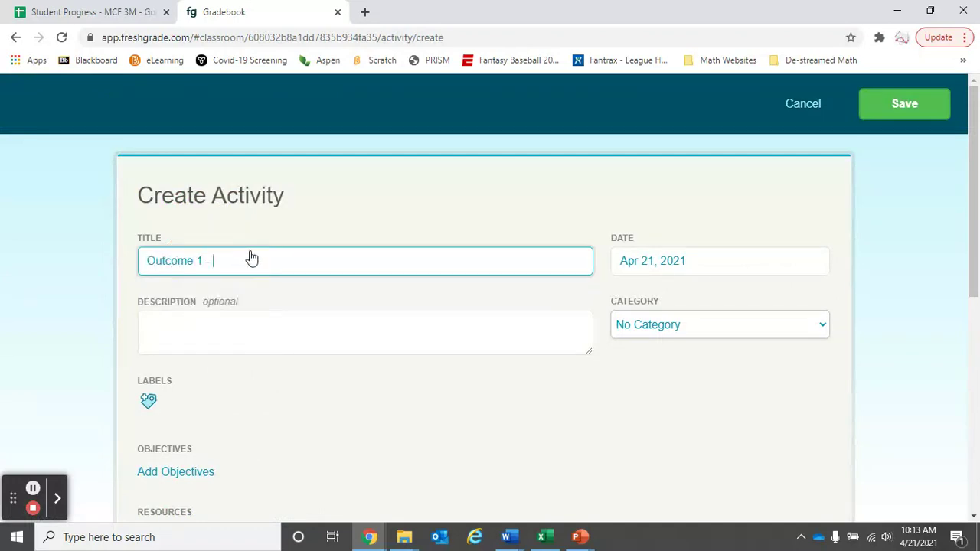
{"action": "key", "text": "BackSpace"}
{"action": "key", "text": "BackSpace"}
{"action": "key", "text": "BackSpace"}
{"action": "key", "text": "BackSpace"}
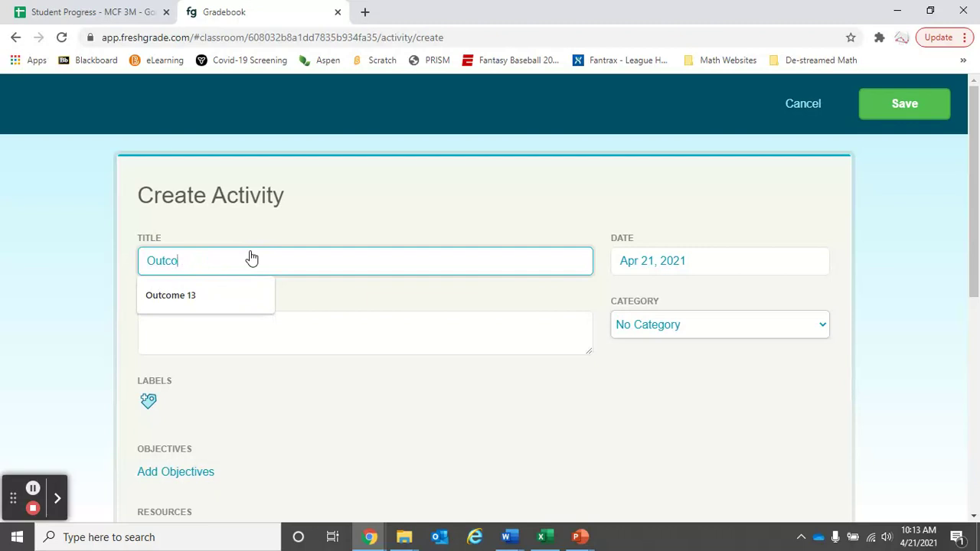
{"action": "key", "text": "BackSpace"}
{"action": "key", "text": "BackSpace"}
{"action": "key", "text": "BackSpace"}
{"action": "key", "text": "BackSpace"}
{"action": "key", "text": "BackSpace"}
{"action": "type", "text": "SO"}
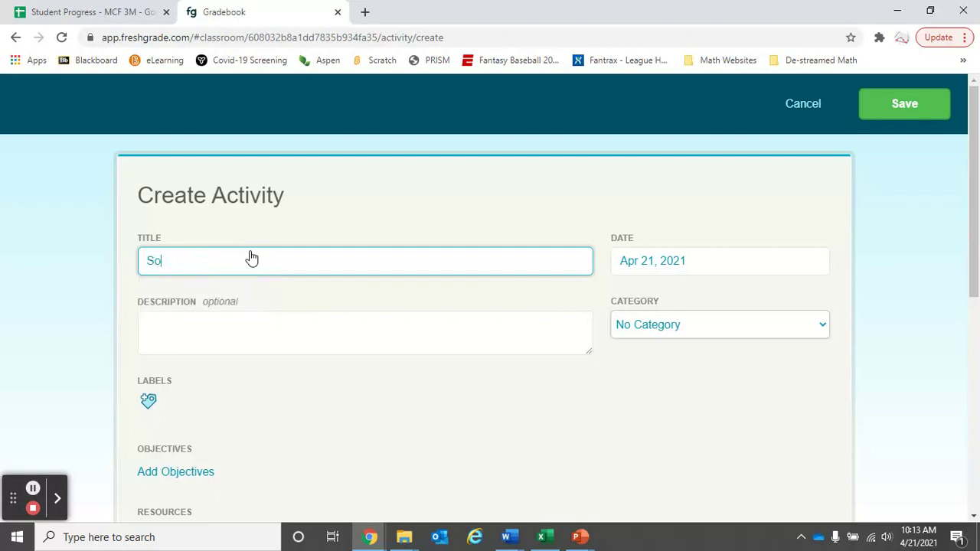
{"action": "type", "text": "lving Equations"}
Review the assessment tool options offered for the new activity, and discard the unsaved activity
{"action": "scroll", "coordinate": [261, 294], "scroll_direction": "down", "scroll_amount": 2}
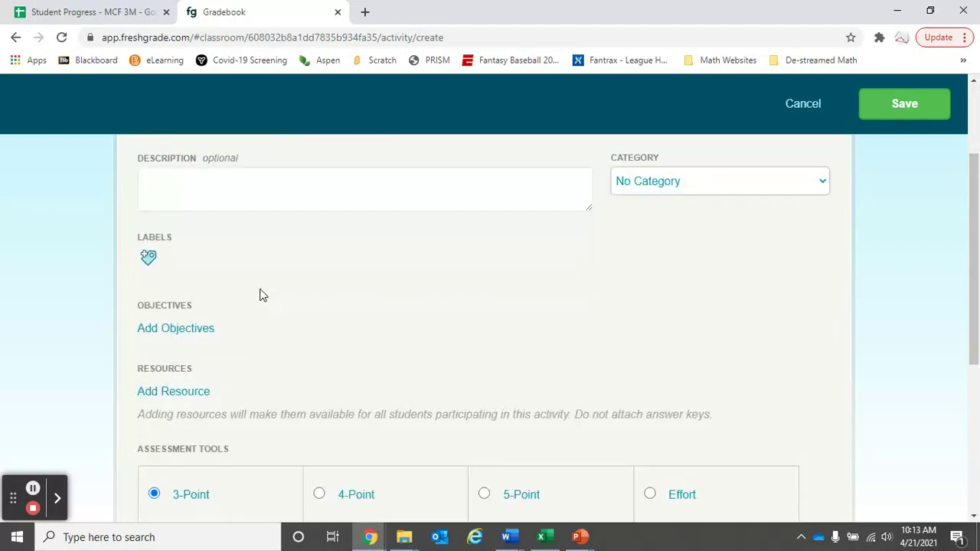
{"action": "scroll", "coordinate": [261, 294], "scroll_direction": "down", "scroll_amount": 3}
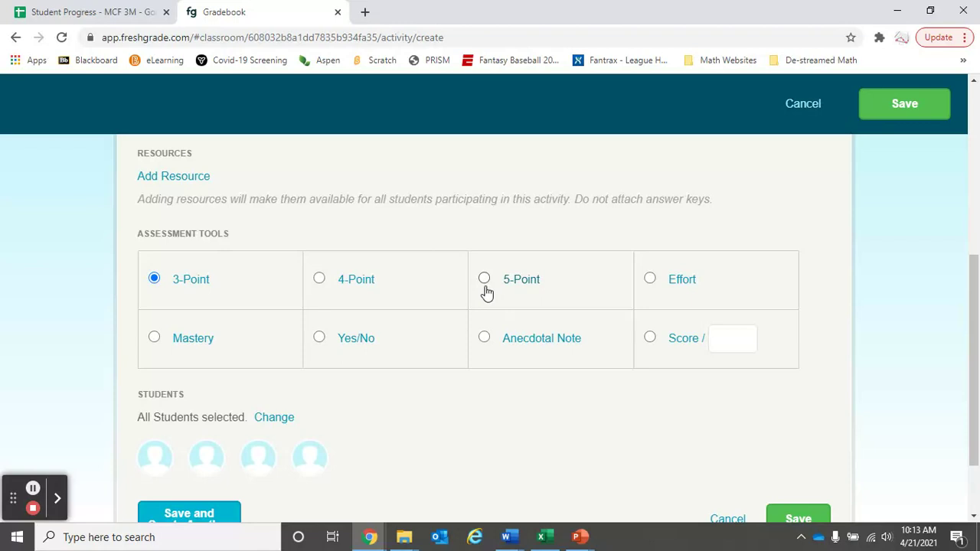
{"action": "scroll", "coordinate": [487, 293], "scroll_direction": "down", "scroll_amount": 1}
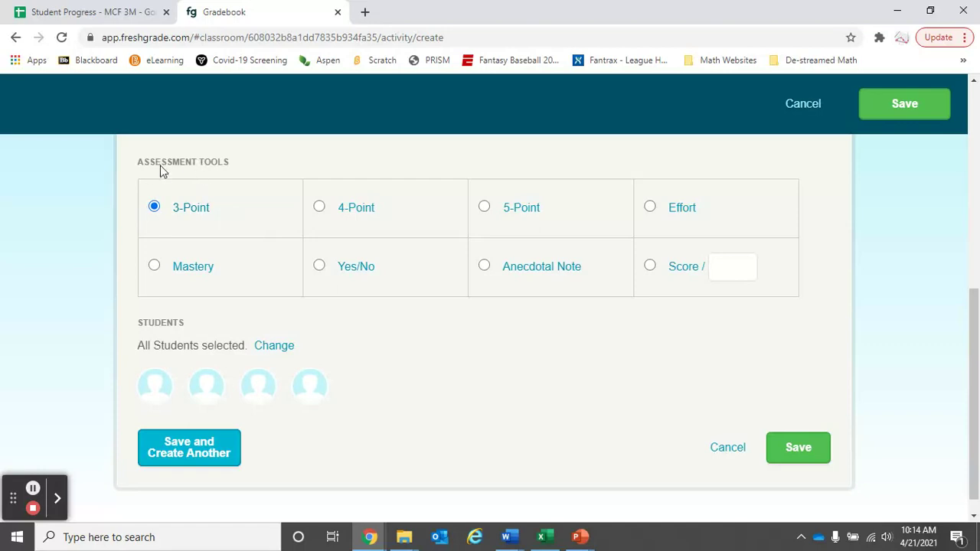
{"action": "scroll", "coordinate": [357, 250], "scroll_direction": "up", "scroll_amount": 6}
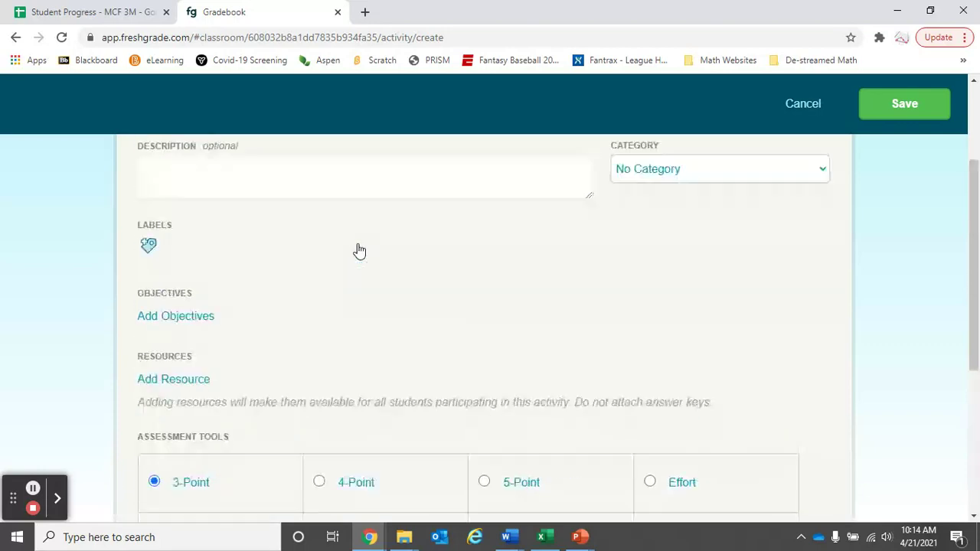
{"action": "scroll", "coordinate": [204, 201], "scroll_direction": "down", "scroll_amount": 4}
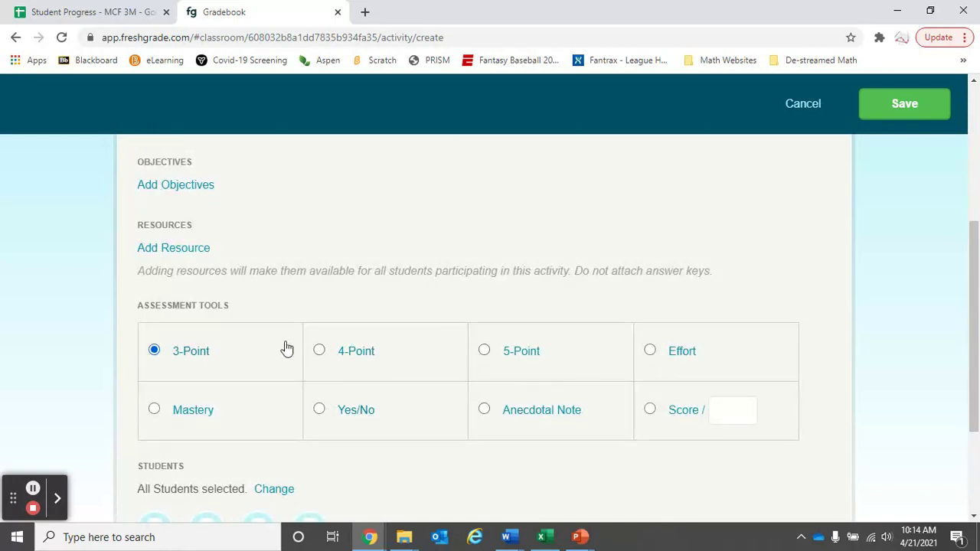
{"action": "scroll", "coordinate": [284, 349], "scroll_direction": "down", "scroll_amount": 2}
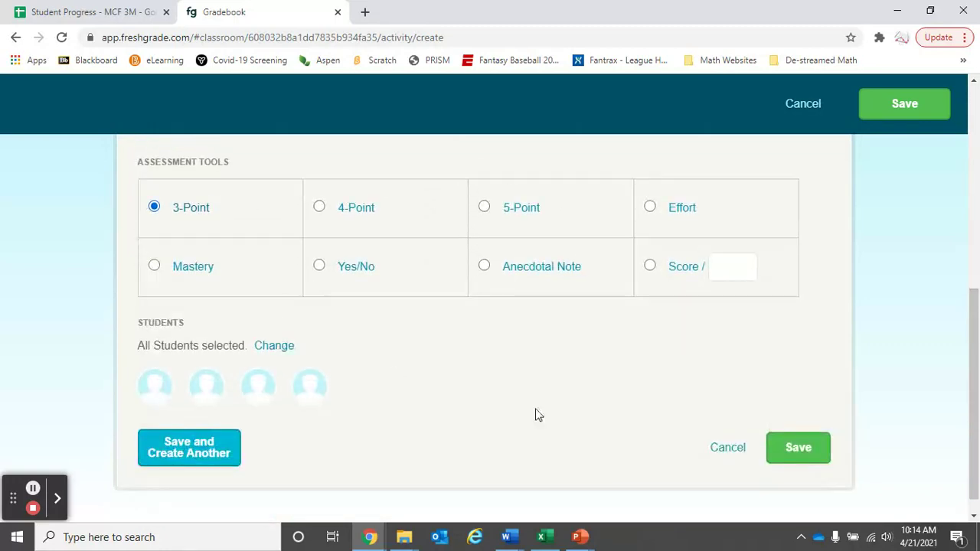
{"action": "left_click", "coordinate": [723, 448]}
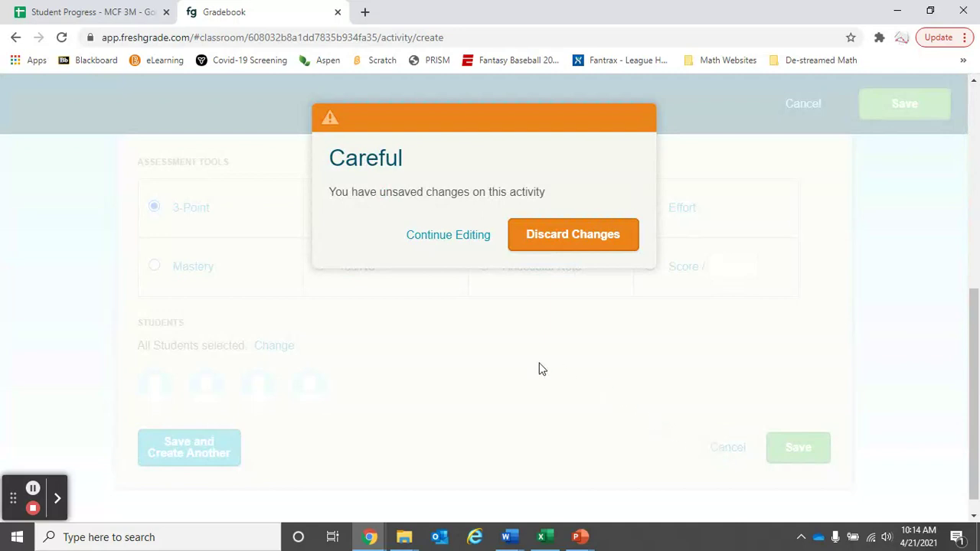
{"action": "left_click", "coordinate": [573, 236]}
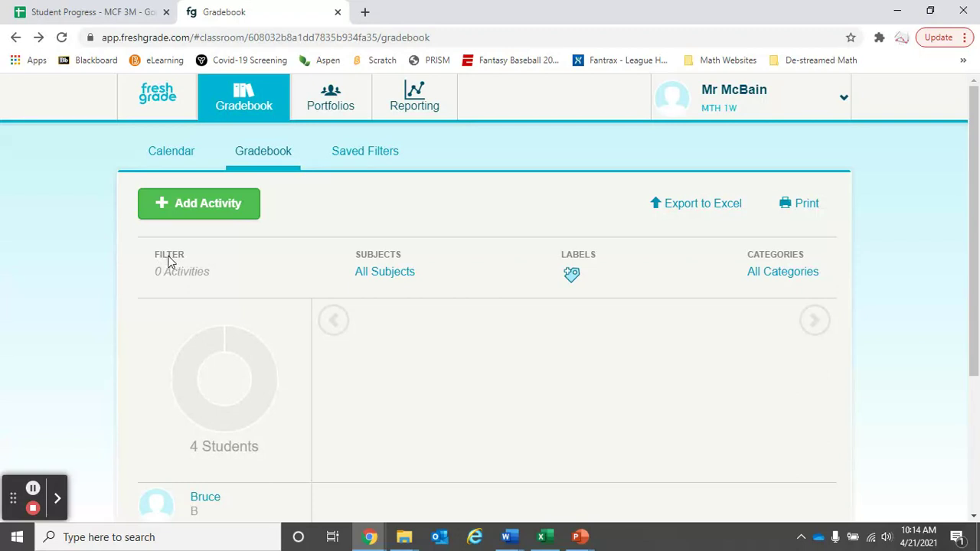
Return to the class dashboard and open the assessment tools setup in the MTH 1W class settings
{"action": "left_click", "coordinate": [139, 93]}
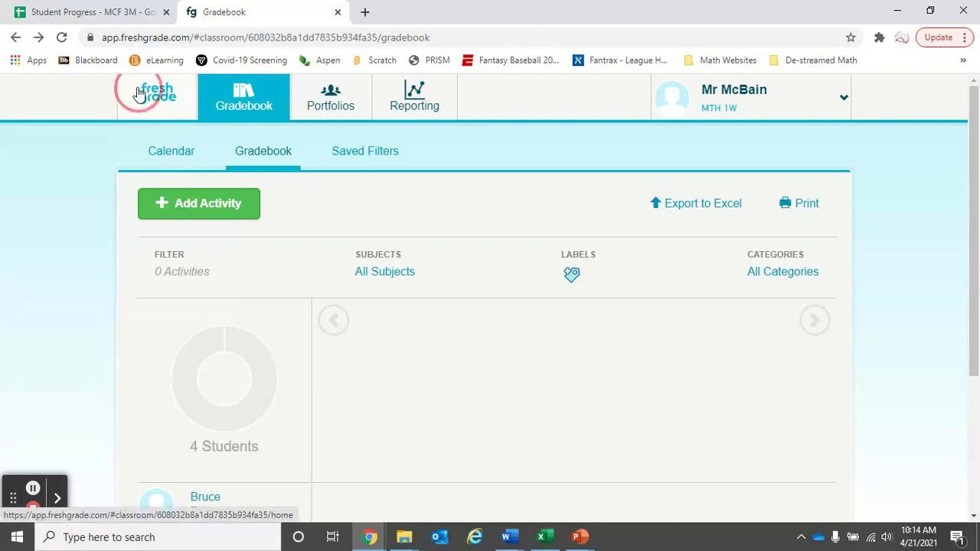
{"action": "scroll", "coordinate": [65, 213], "scroll_direction": "down", "scroll_amount": 2}
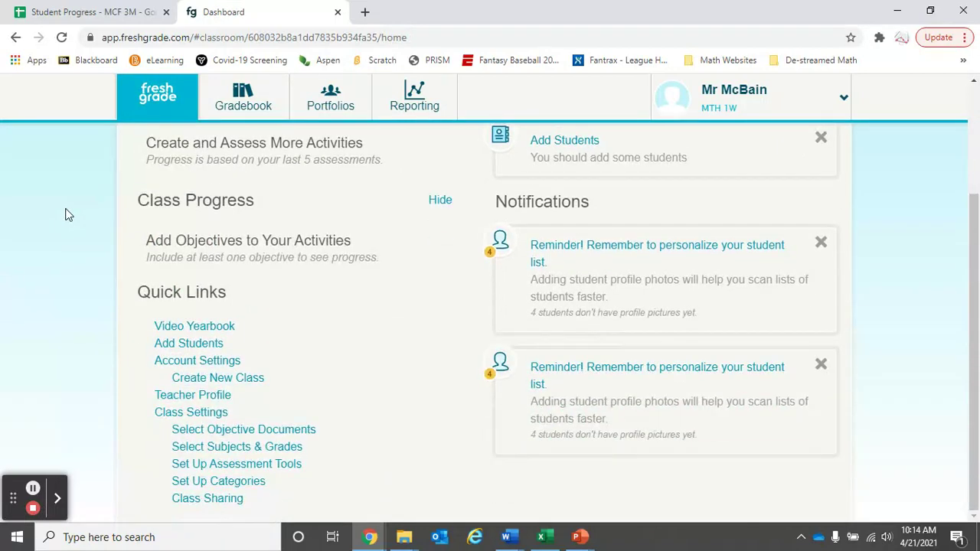
{"action": "left_click", "coordinate": [219, 470]}
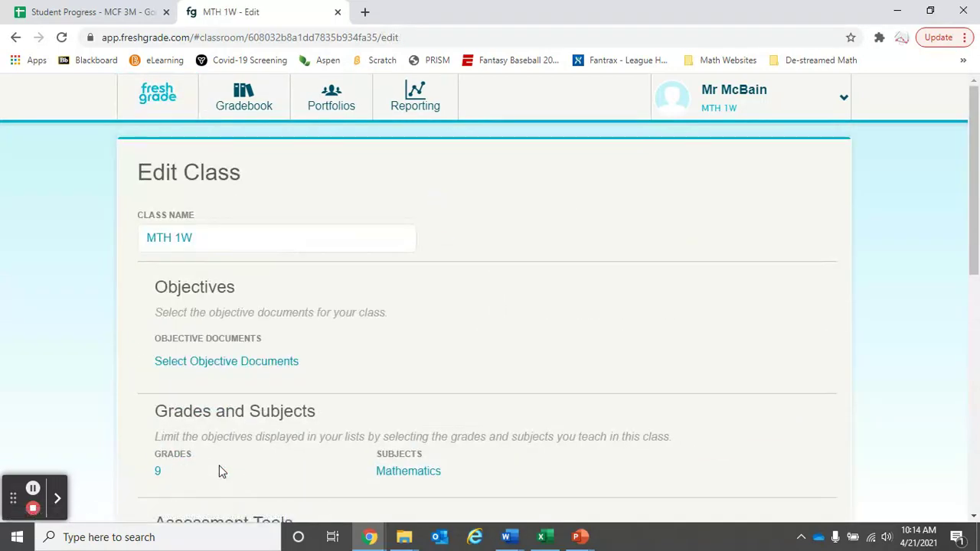
{"action": "scroll", "coordinate": [363, 308], "scroll_direction": "down", "scroll_amount": 3}
{"action": "scroll", "coordinate": [363, 308], "scroll_direction": "down", "scroll_amount": 1}
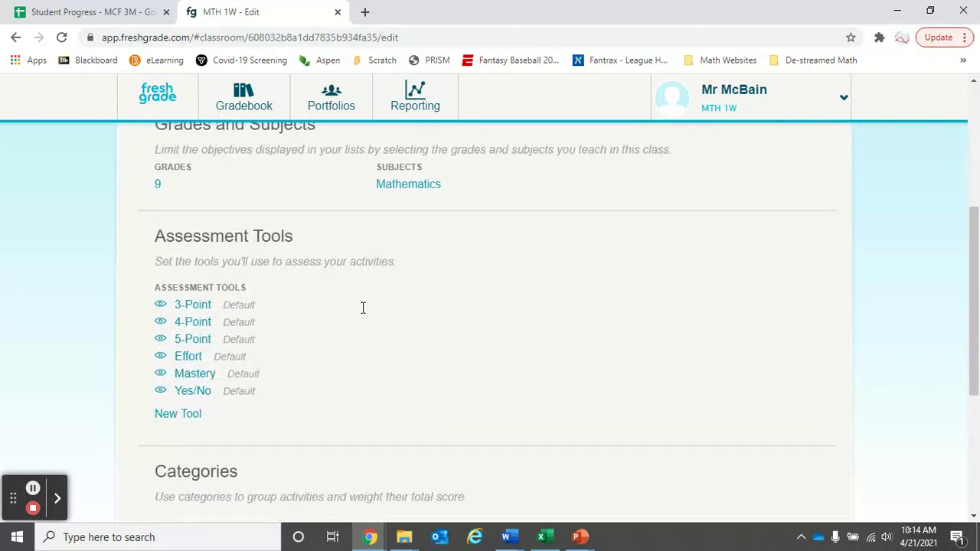
Examine the marks defined in the default 5-Point assessment tool and leave it without saving
{"action": "left_click", "coordinate": [190, 341]}
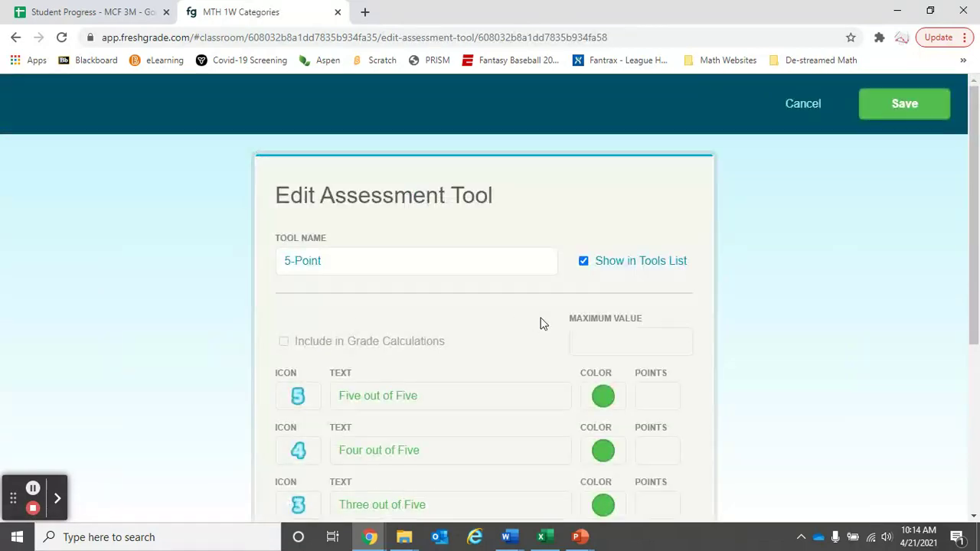
{"action": "scroll", "coordinate": [538, 322], "scroll_direction": "down", "scroll_amount": 2}
{"action": "scroll", "coordinate": [482, 341], "scroll_direction": "down", "scroll_amount": 1}
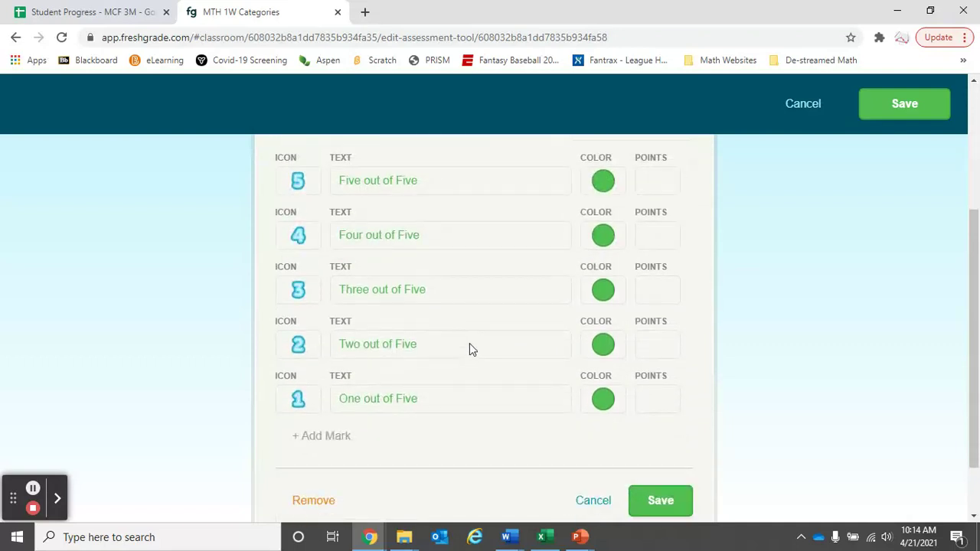
{"action": "left_click", "coordinate": [804, 108]}
Start a new assessment tool for the class and name it Outcome Based Assessment
{"action": "scroll", "coordinate": [157, 328], "scroll_direction": "down", "scroll_amount": 5}
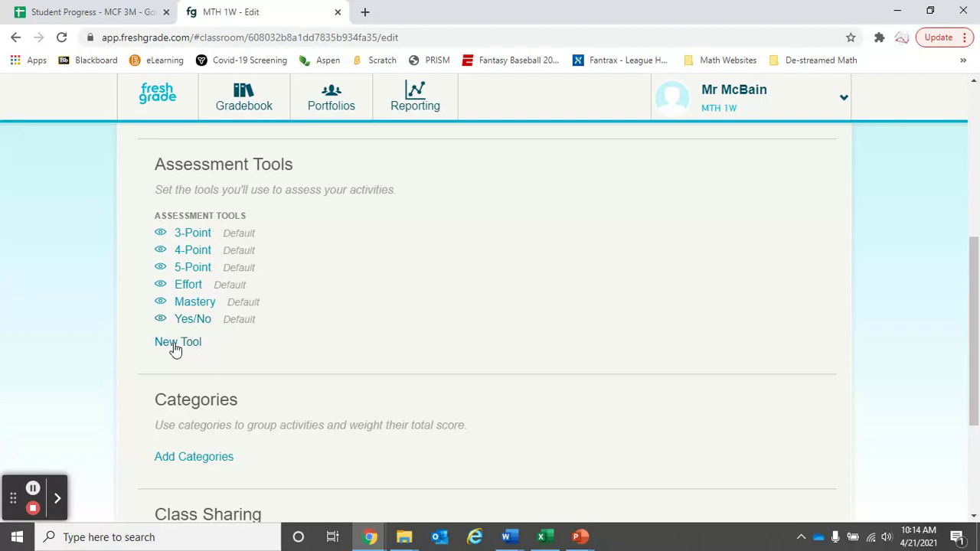
{"action": "left_click", "coordinate": [176, 346]}
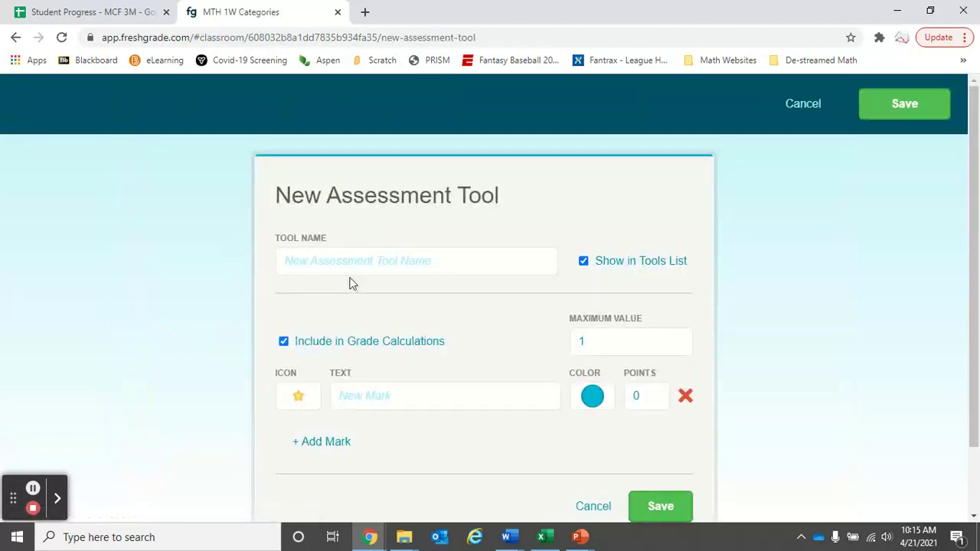
{"action": "left_click", "coordinate": [320, 265]}
{"action": "type", "text": "Outcome"}
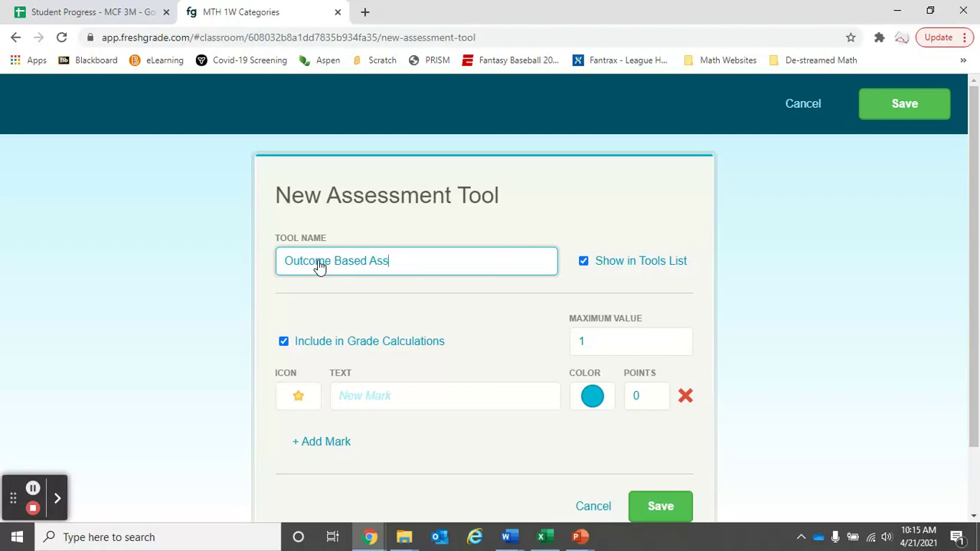
{"action": "type", "text": "Based Assessment"}
{"action": "scroll", "coordinate": [217, 253], "scroll_direction": "down", "scroll_amount": 1}
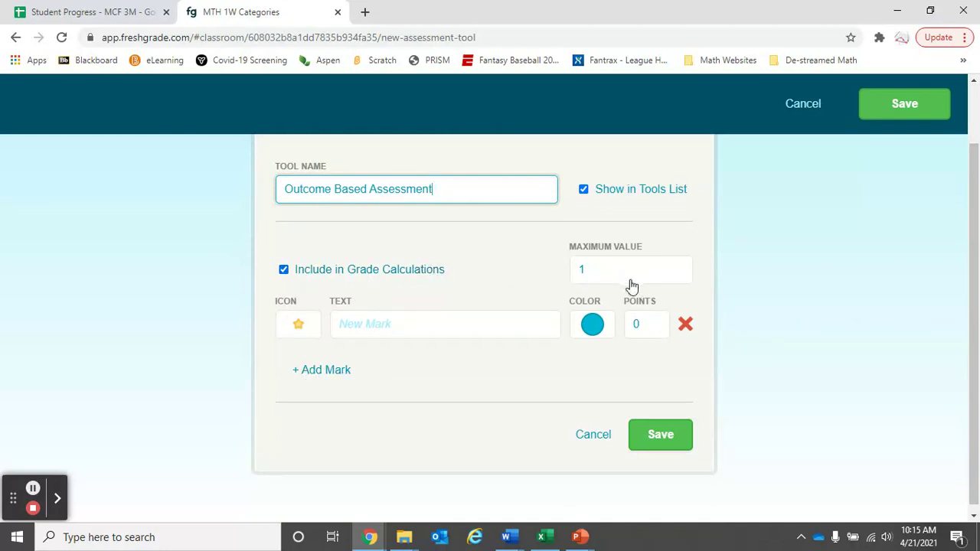
Set the assessment tool's maximum value to 100 and add two more mark rows
{"action": "left_click", "coordinate": [605, 272]}
{"action": "type", "text": "0"}
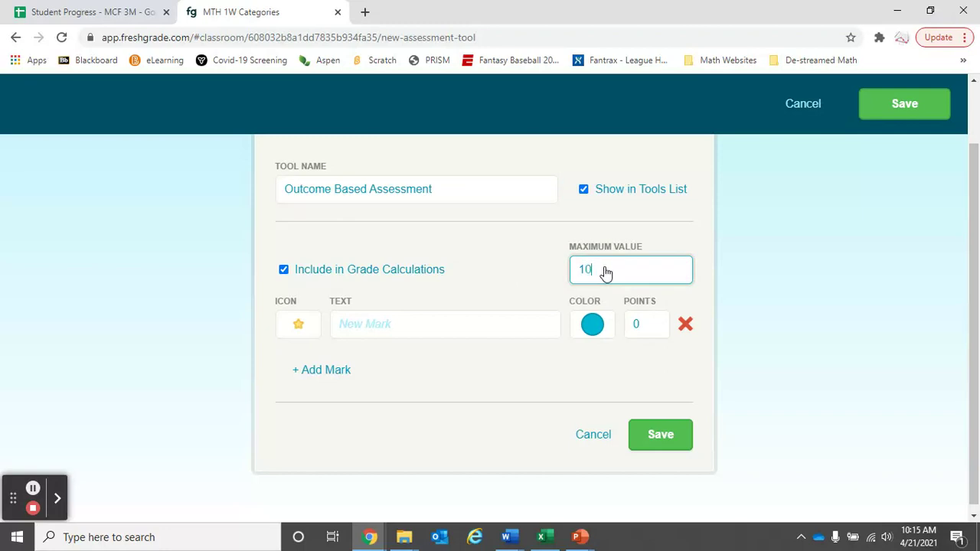
{"action": "type", "text": "0"}
{"action": "left_click", "coordinate": [762, 297]}
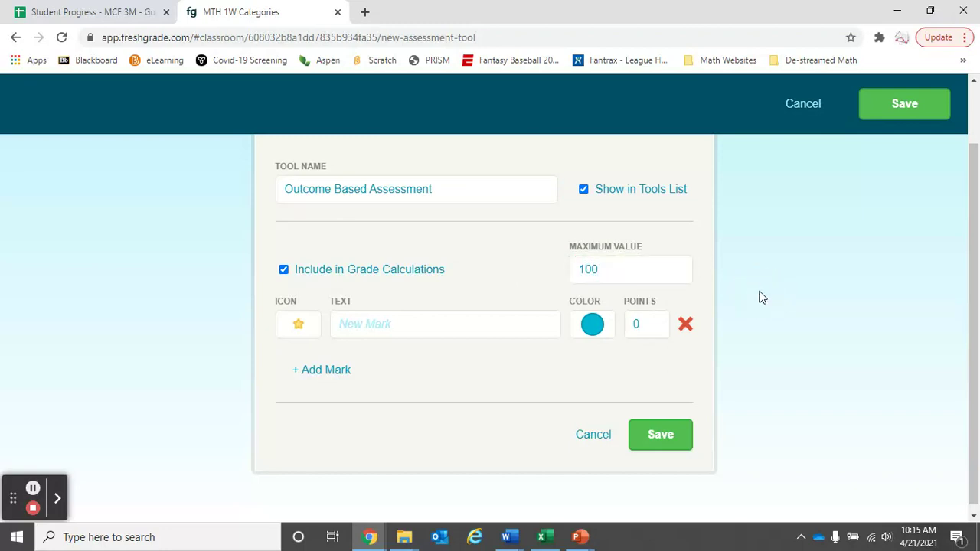
{"action": "left_click", "coordinate": [300, 371]}
{"action": "left_click", "coordinate": [306, 429]}
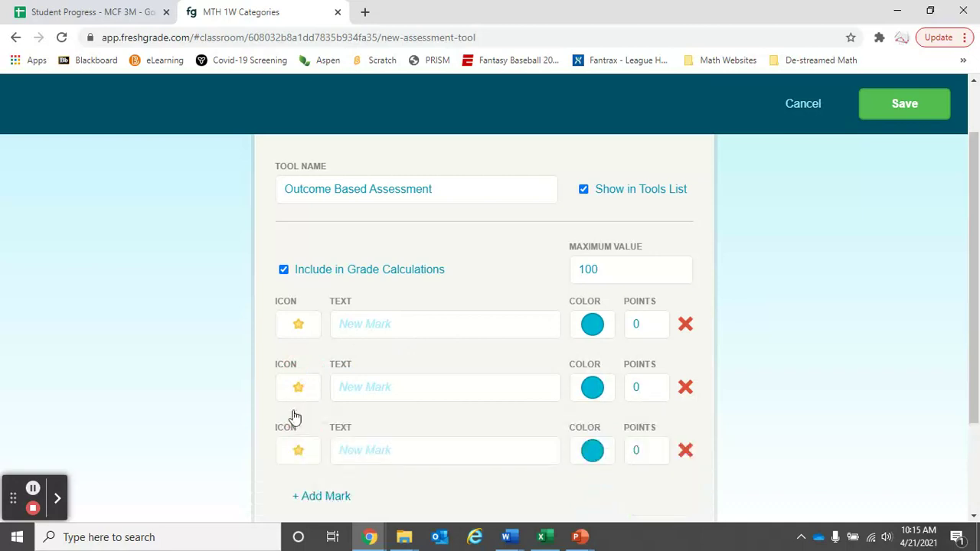
Define the first mark as Mastery with the blue star icon and 100 points
{"action": "left_click", "coordinate": [298, 330]}
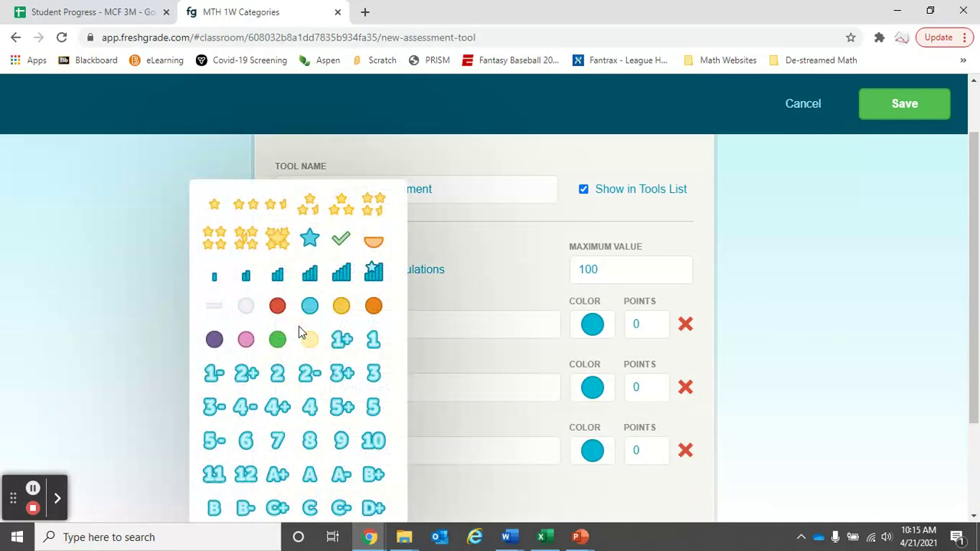
{"action": "left_click", "coordinate": [310, 237]}
{"action": "left_click", "coordinate": [361, 333]}
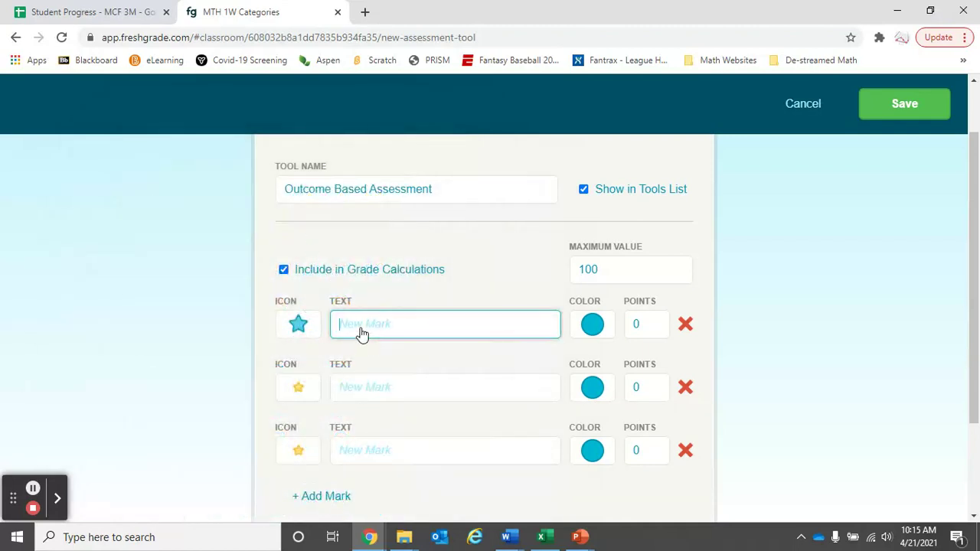
{"action": "type", "text": "Mastery"}
{"action": "left_click", "coordinate": [641, 328]}
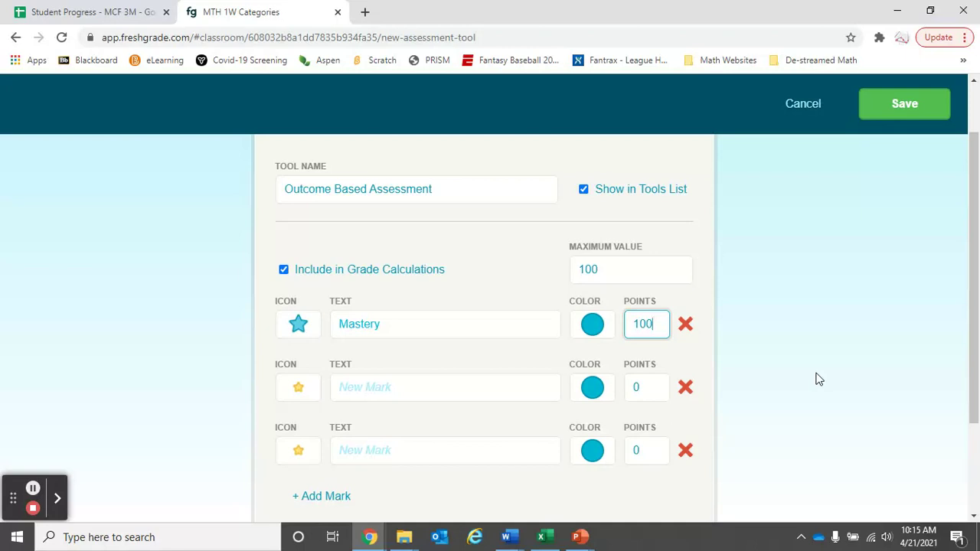
Define the second mark as Exceeded Standard with the four-star icon and 90 points
{"action": "left_click", "coordinate": [294, 389]}
{"action": "left_click", "coordinate": [218, 464]}
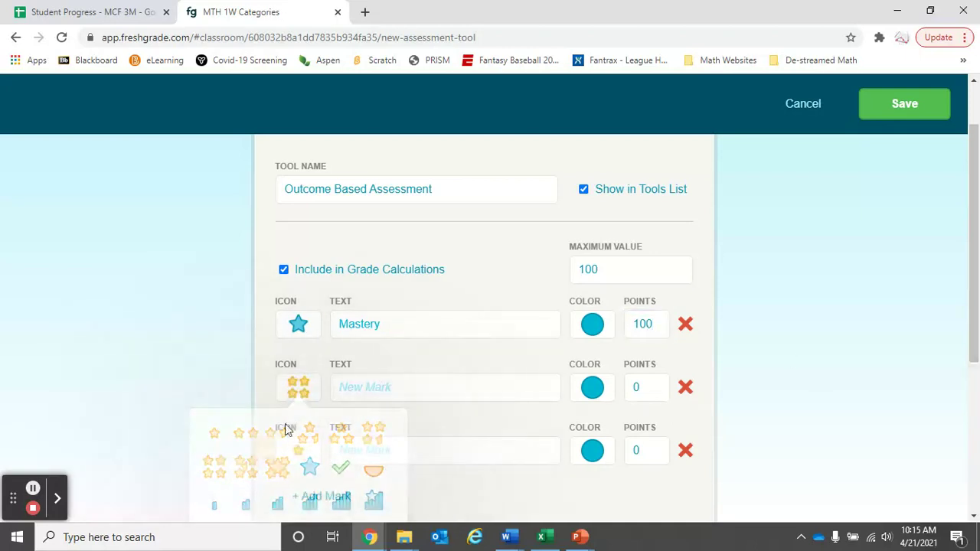
{"action": "left_click", "coordinate": [360, 397]}
{"action": "type", "text": "Exc"}
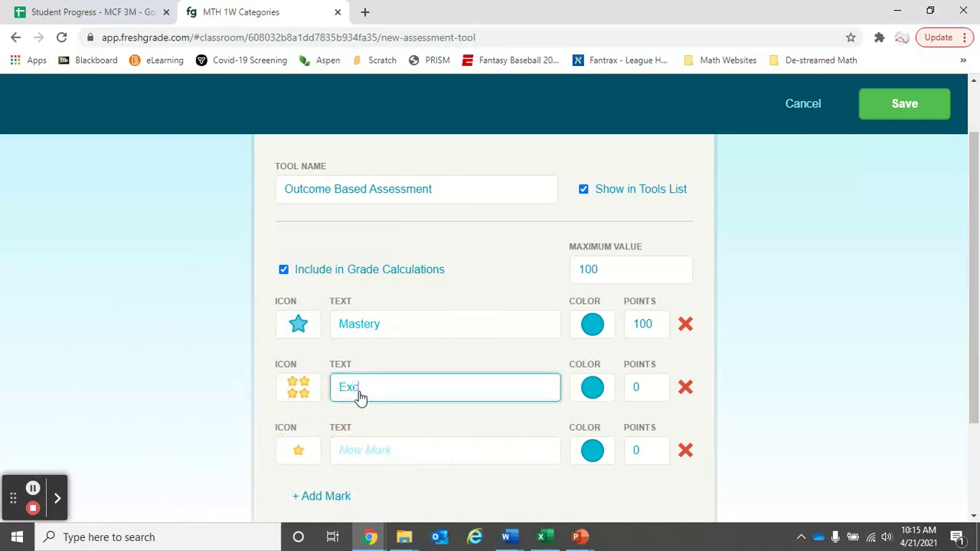
{"action": "type", "text": "eeded Standard"}
{"action": "left_click", "coordinate": [646, 391]}
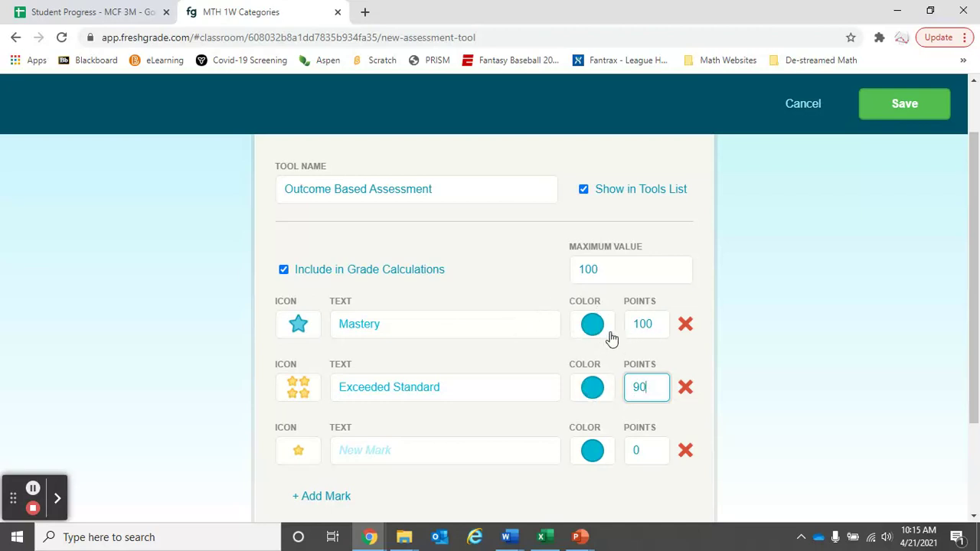
Set the Exceeded Standard mark's color to green
{"action": "left_click", "coordinate": [593, 388]}
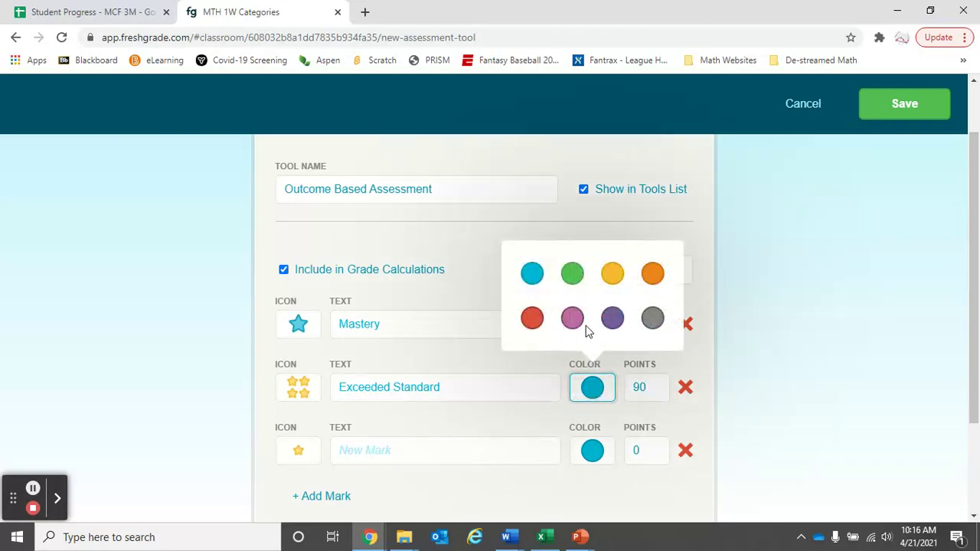
{"action": "left_click", "coordinate": [571, 274]}
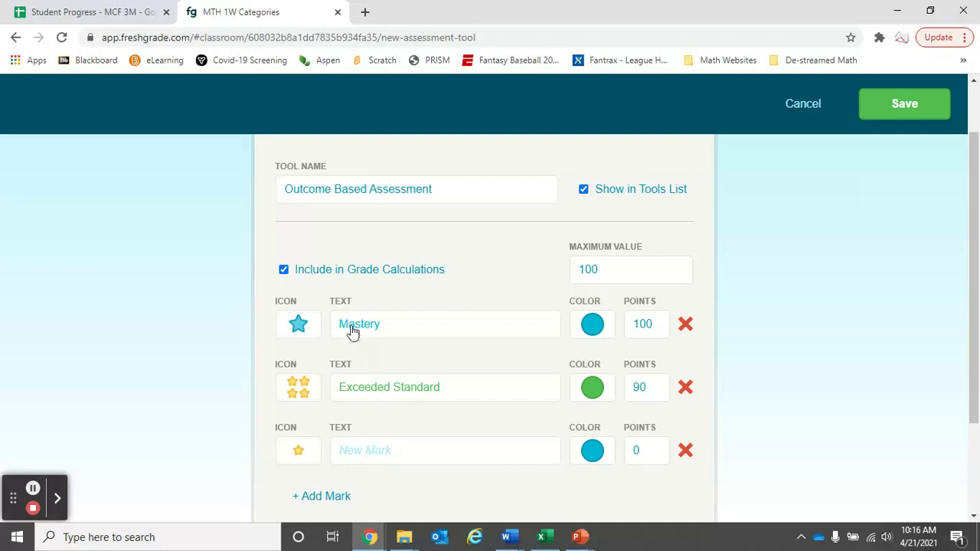
{"action": "left_click", "coordinate": [32, 490]}
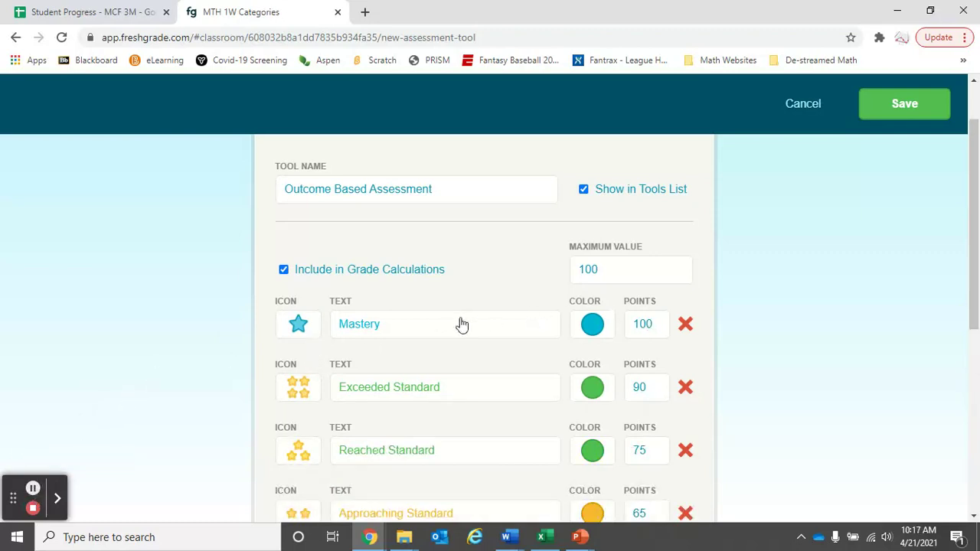
Save the completed assessment tool, acknowledge the notice about custom tools, and check for it among the class's assessment tools
{"action": "scroll", "coordinate": [461, 325], "scroll_direction": "down", "scroll_amount": 4}
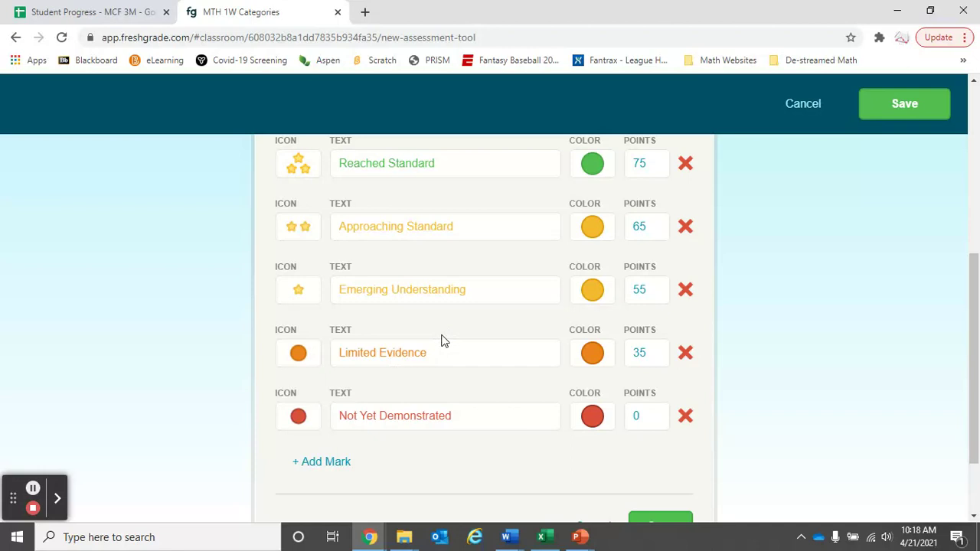
{"action": "scroll", "coordinate": [442, 341], "scroll_direction": "down", "scroll_amount": 1}
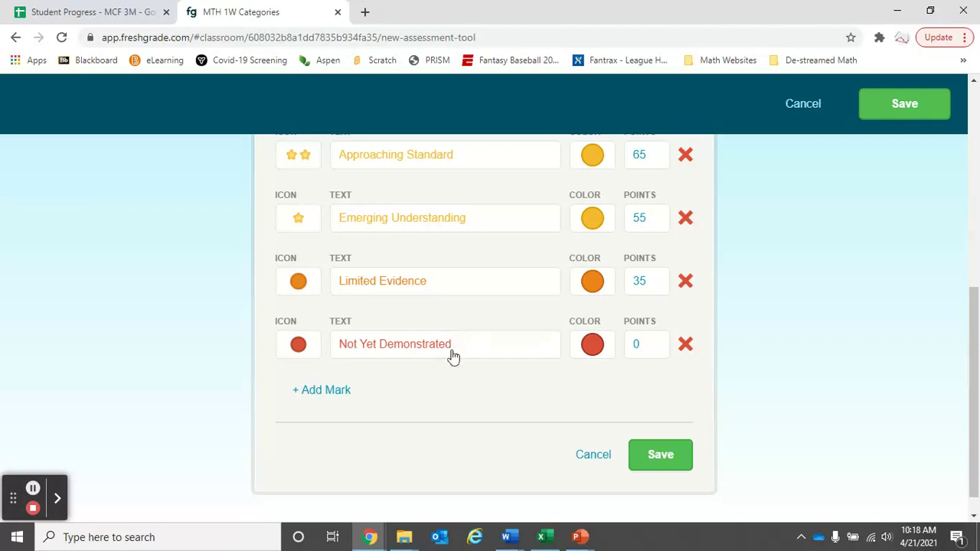
{"action": "left_click", "coordinate": [662, 456]}
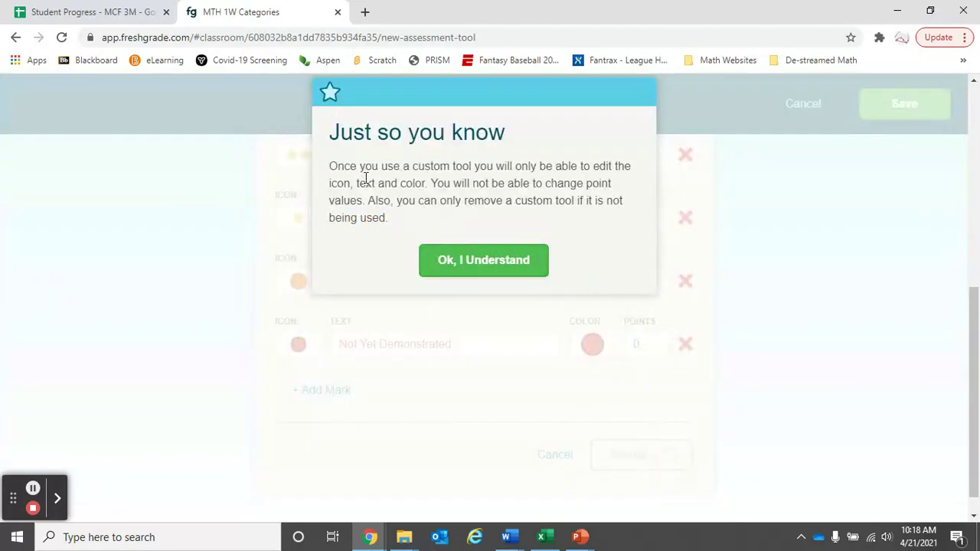
{"action": "left_click", "coordinate": [478, 264]}
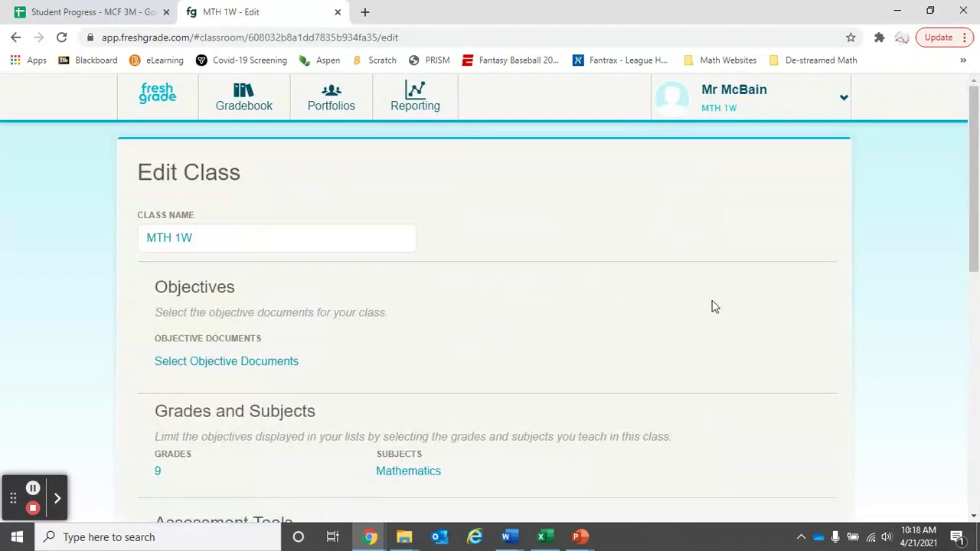
{"action": "scroll", "coordinate": [416, 354], "scroll_direction": "down", "scroll_amount": 3}
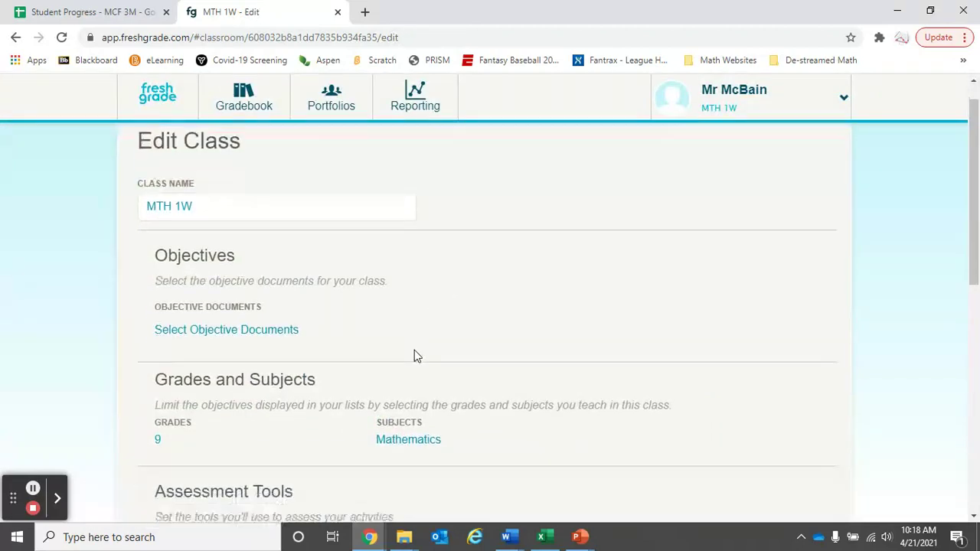
{"action": "scroll", "coordinate": [414, 356], "scroll_direction": "down", "scroll_amount": 1}
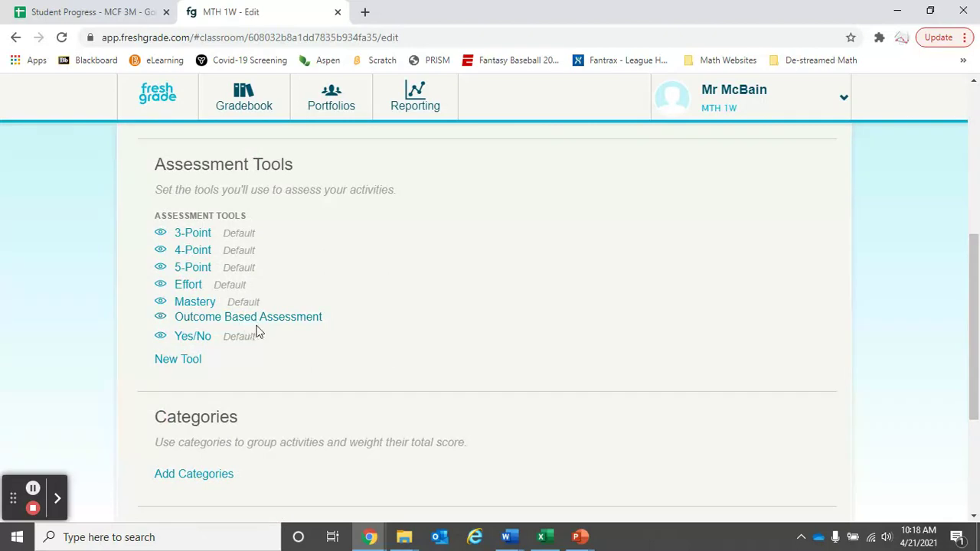
{"action": "scroll", "coordinate": [265, 241], "scroll_direction": "up", "scroll_amount": 4}
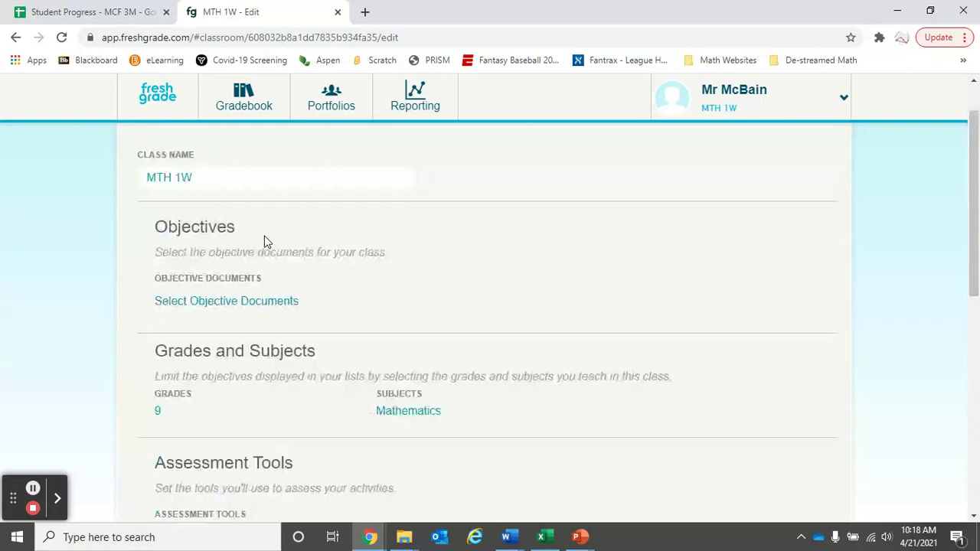
Create a new activity in the class gradebook and title it Solving Equations
{"action": "left_click", "coordinate": [245, 98]}
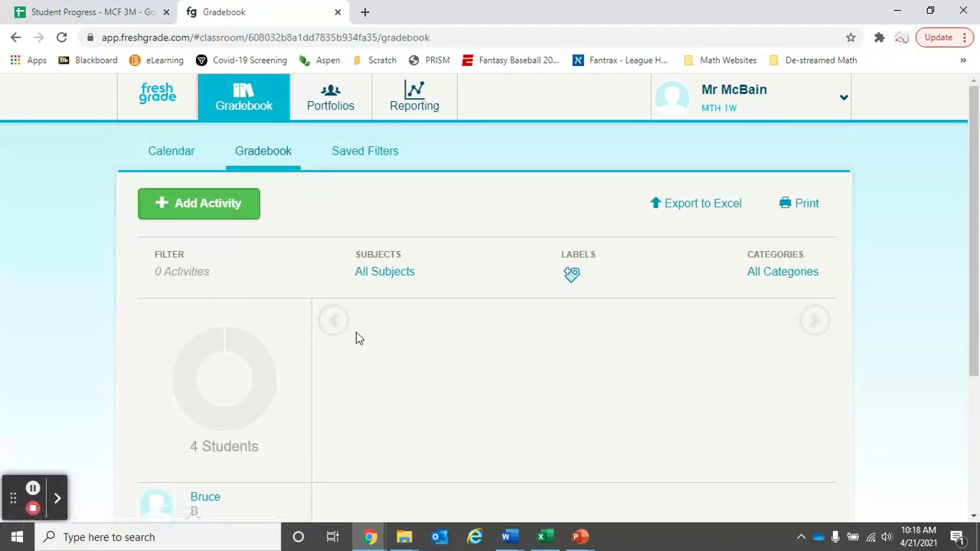
{"action": "left_click", "coordinate": [186, 209]}
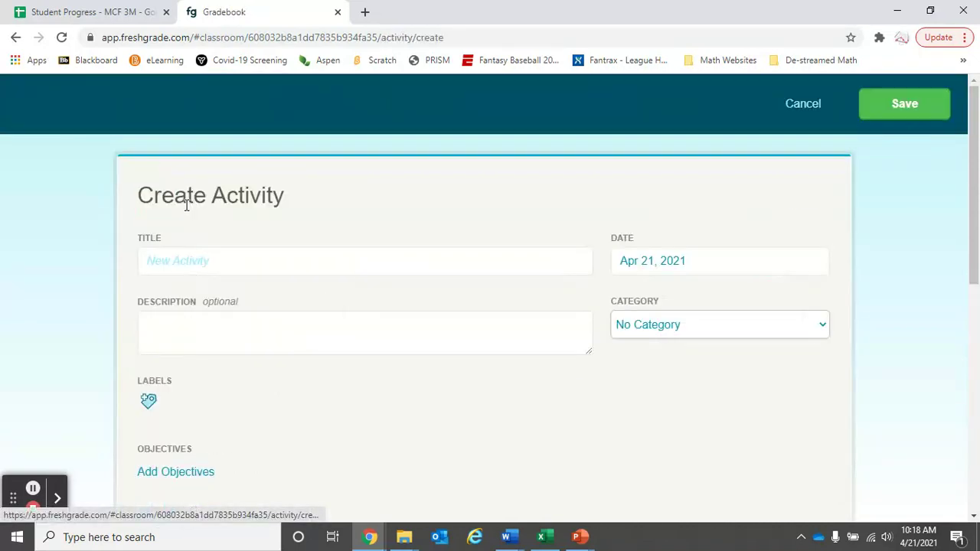
{"action": "left_click", "coordinate": [191, 264]}
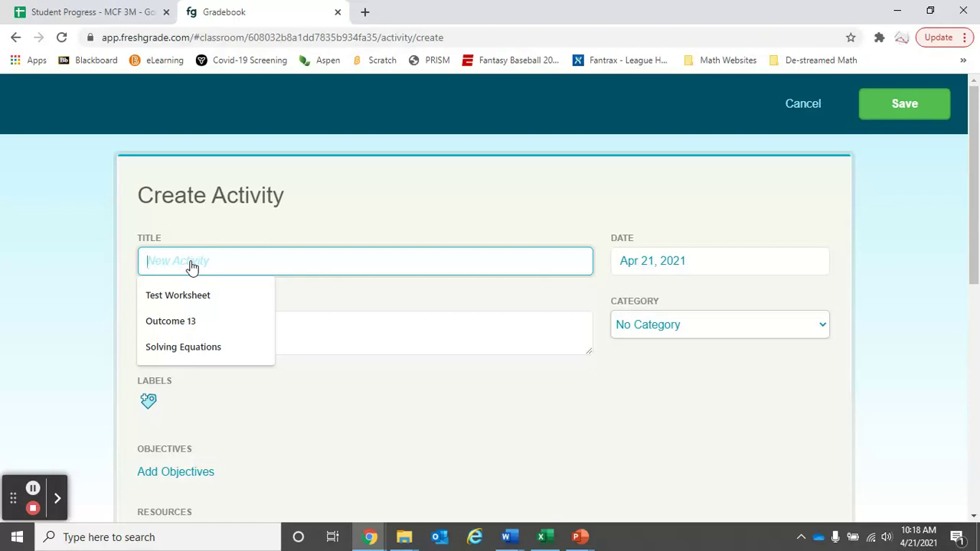
{"action": "type", "text": "Soul"}
{"action": "key", "text": "BackSpace"}
{"action": "key", "text": "BackSpace"}
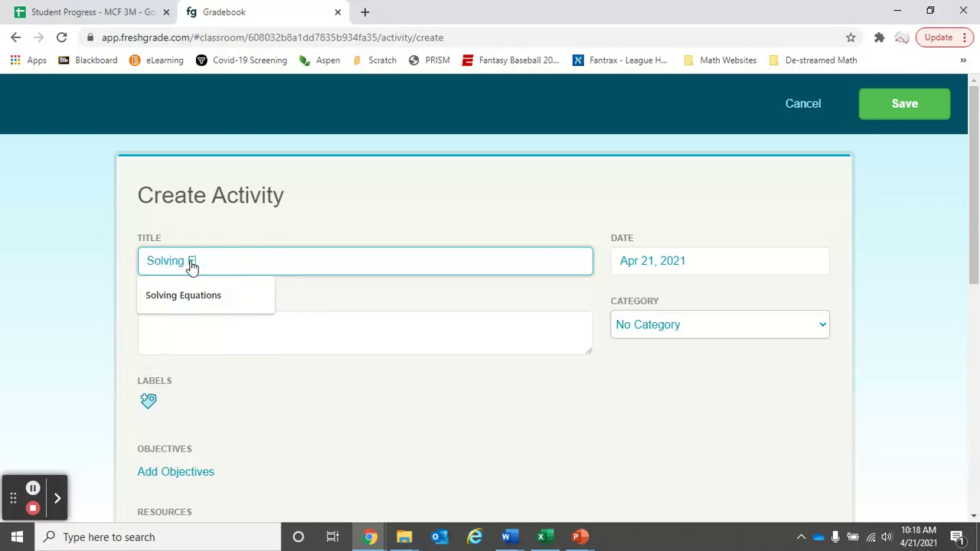
{"action": "type", "text": "lving Equations"}
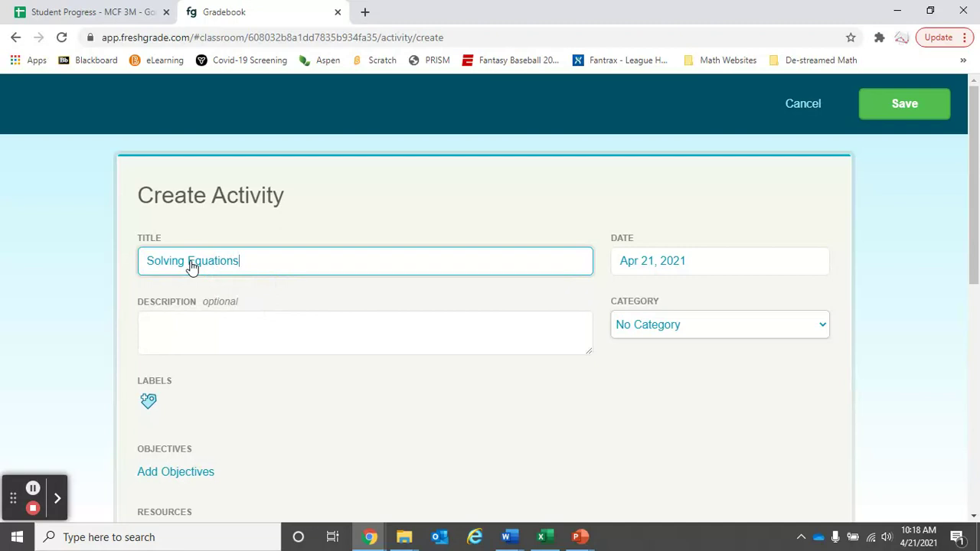
Assign the Outcome Based Assessment tool to the Solving Equations activity, leaving it without a category, and save the activity
{"action": "scroll", "coordinate": [163, 322], "scroll_direction": "down", "scroll_amount": 3}
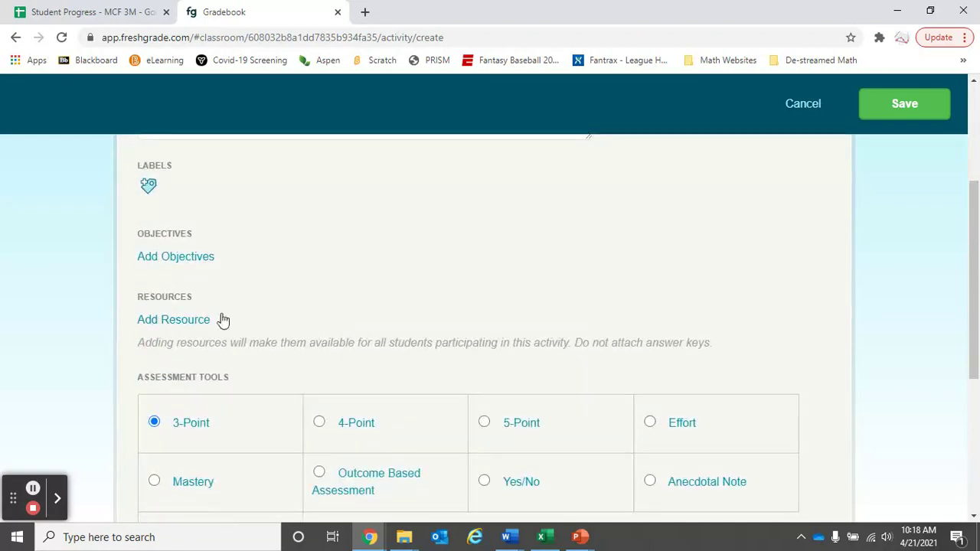
{"action": "scroll", "coordinate": [532, 262], "scroll_direction": "up", "scroll_amount": 2}
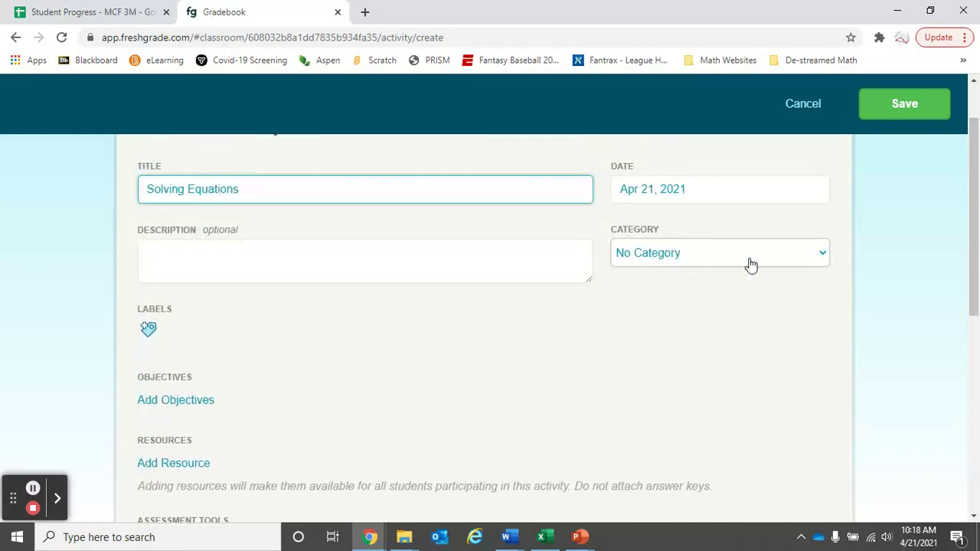
{"action": "left_click", "coordinate": [818, 258]}
{"action": "left_click", "coordinate": [528, 376]}
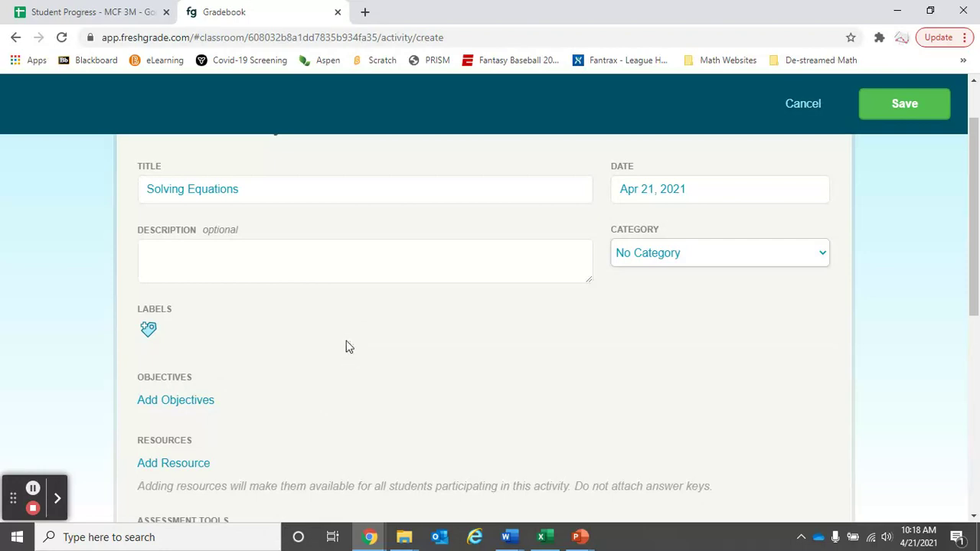
{"action": "scroll", "coordinate": [346, 345], "scroll_direction": "down", "scroll_amount": 3}
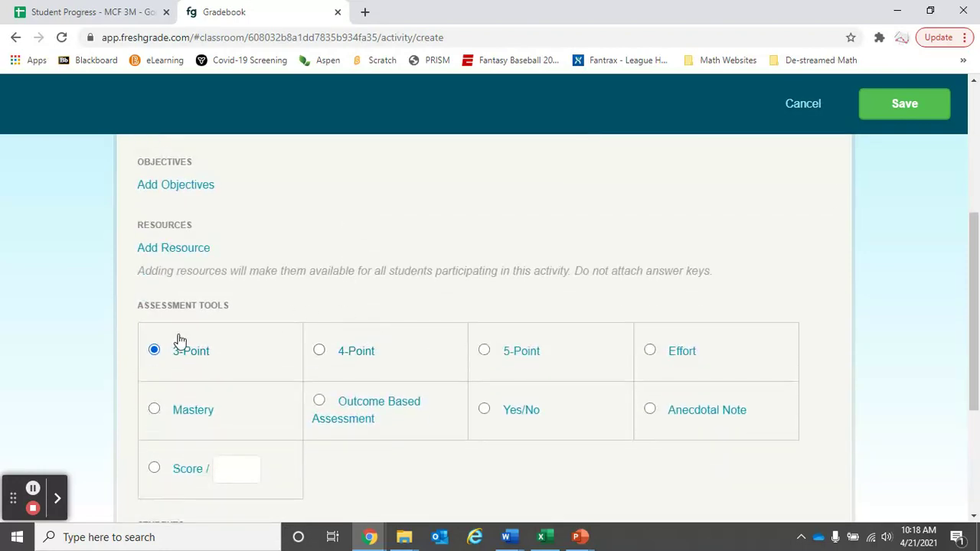
{"action": "left_click", "coordinate": [320, 401]}
{"action": "scroll", "coordinate": [350, 339], "scroll_direction": "down", "scroll_amount": 3}
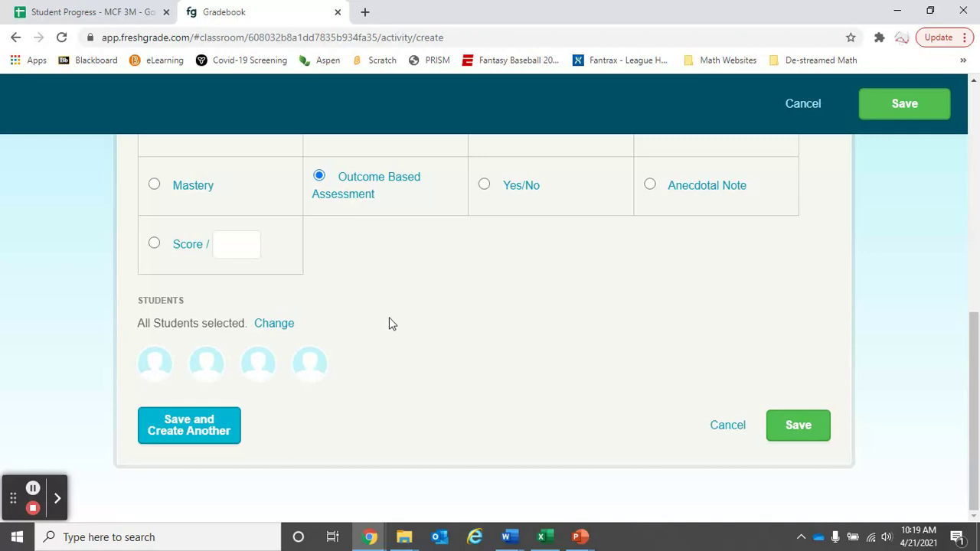
{"action": "left_click", "coordinate": [800, 418]}
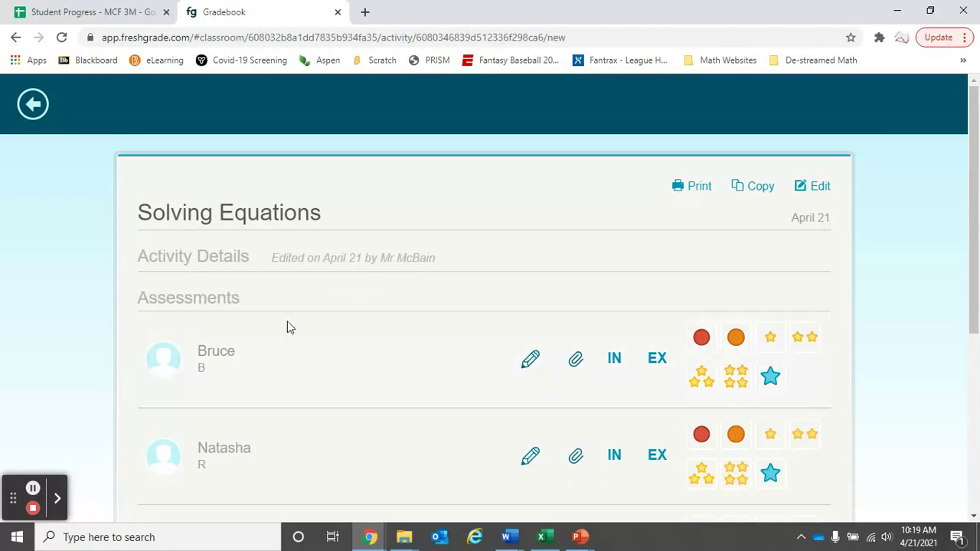
Review the student assessment rows of Solving Equations, and return to the gradebook to examine the activity's column
{"action": "scroll", "coordinate": [286, 324], "scroll_direction": "down", "scroll_amount": 4}
{"action": "scroll", "coordinate": [287, 327], "scroll_direction": "up", "scroll_amount": 1}
{"action": "scroll", "coordinate": [286, 327], "scroll_direction": "up", "scroll_amount": 1}
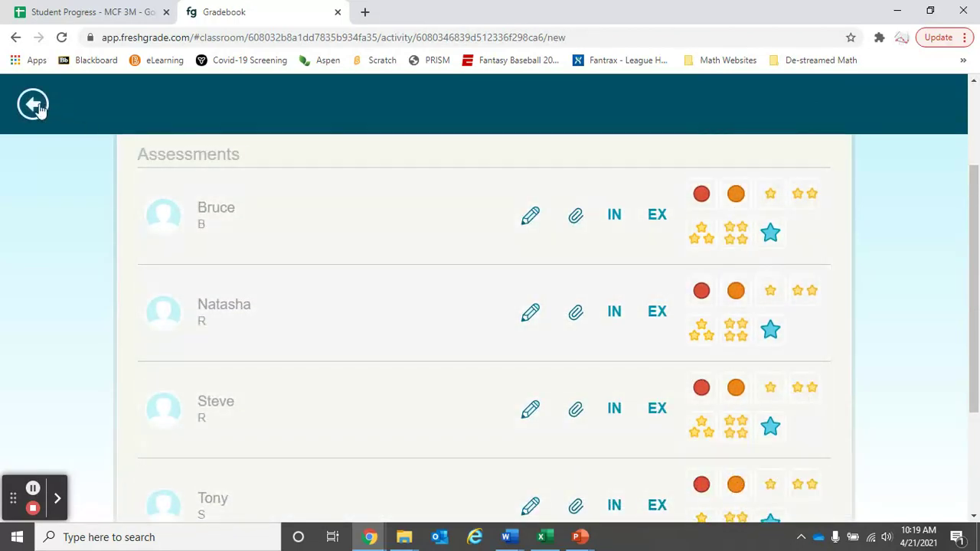
{"action": "left_click", "coordinate": [33, 104]}
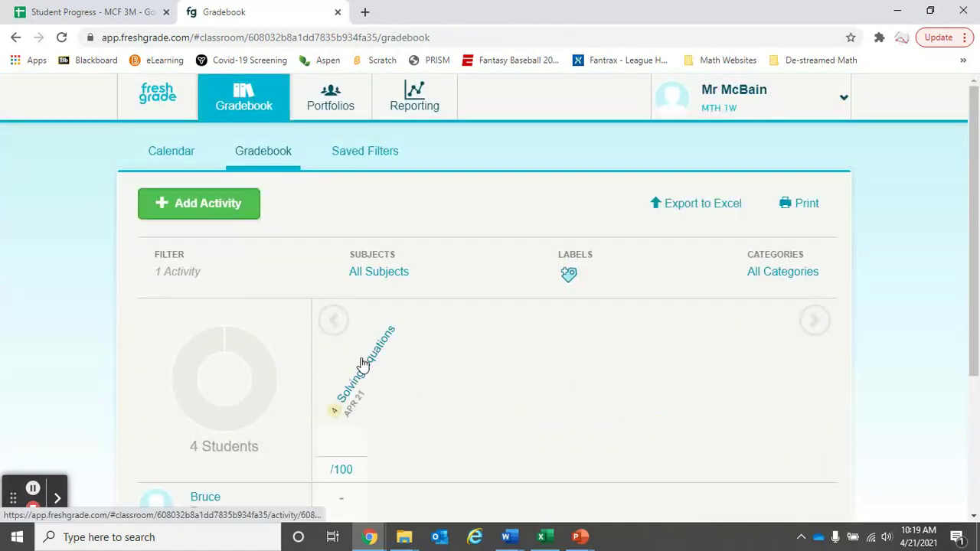
{"action": "scroll", "coordinate": [363, 363], "scroll_direction": "down", "scroll_amount": 2}
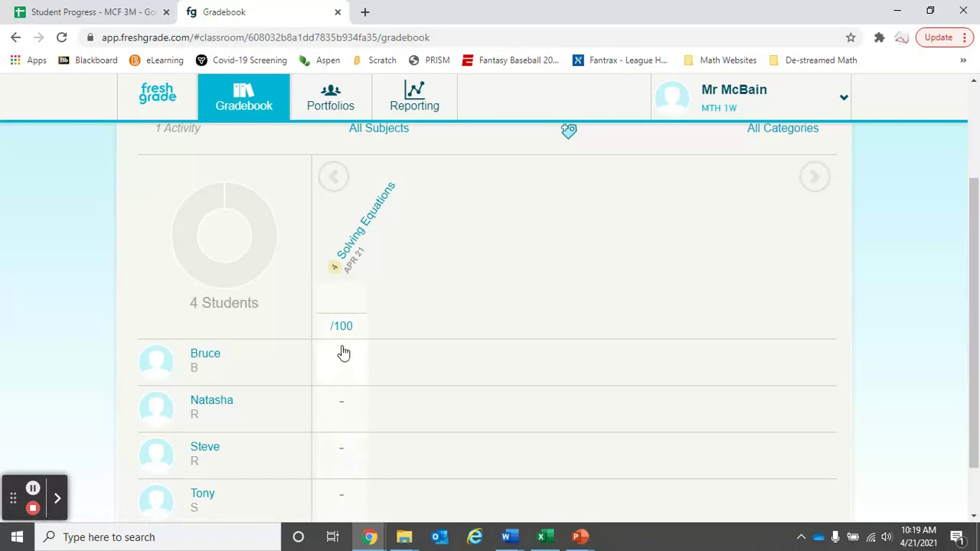
{"action": "scroll", "coordinate": [324, 414], "scroll_direction": "up", "scroll_amount": 2}
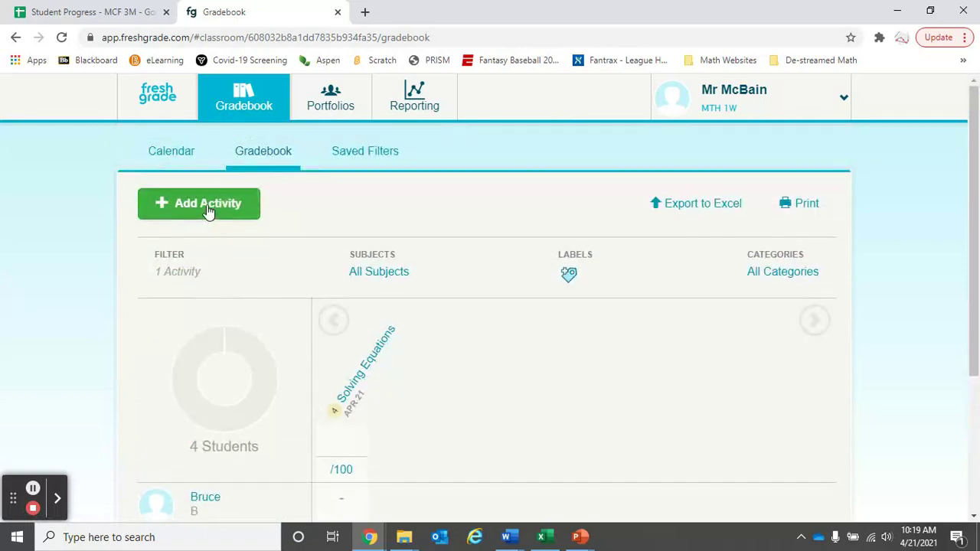
Add a second activity titled Volume that uses the Outcome Based Assessment tool, save it, and return to the gradebook
{"action": "left_click", "coordinate": [208, 212]}
{"action": "left_click", "coordinate": [212, 264]}
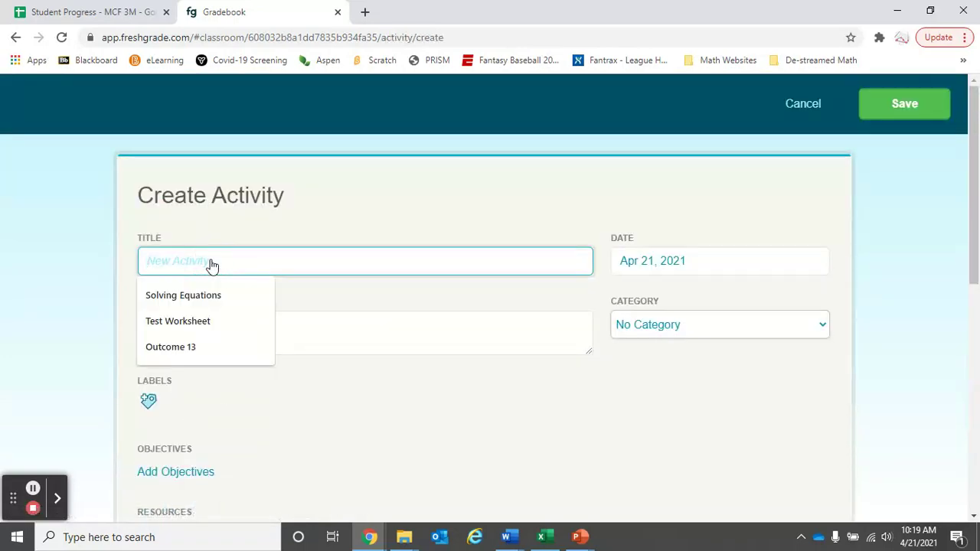
{"action": "type", "text": "Volume"}
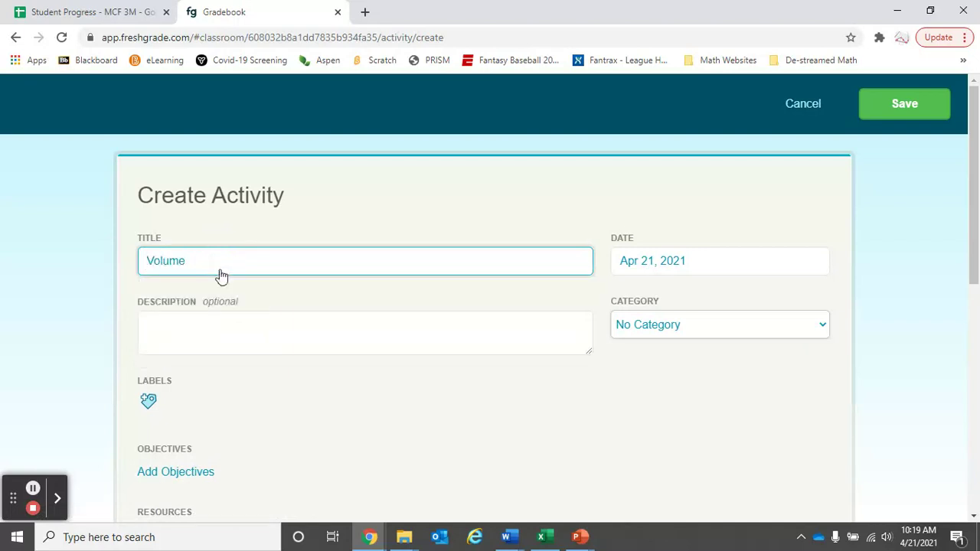
{"action": "scroll", "coordinate": [229, 270], "scroll_direction": "down", "scroll_amount": 5}
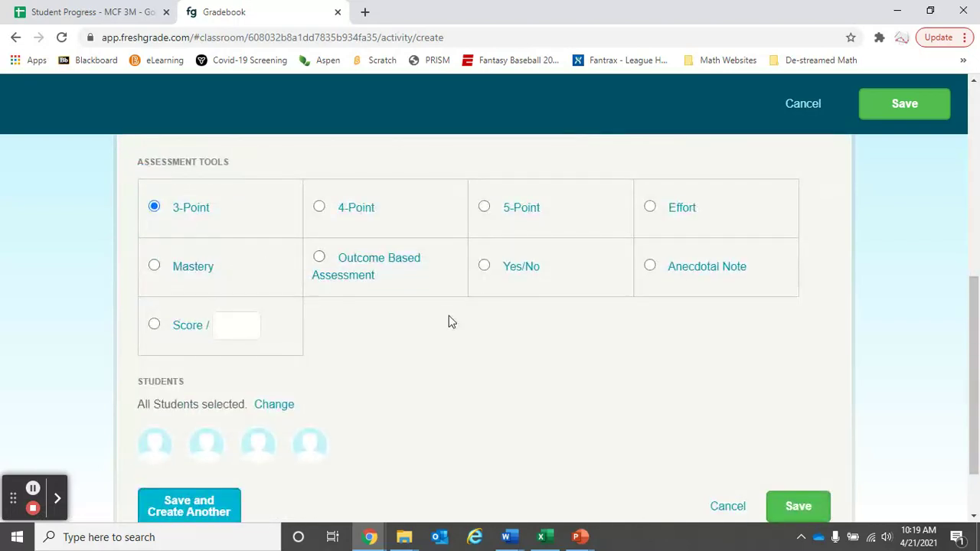
{"action": "left_click", "coordinate": [319, 257]}
{"action": "scroll", "coordinate": [733, 446], "scroll_direction": "down", "scroll_amount": 2}
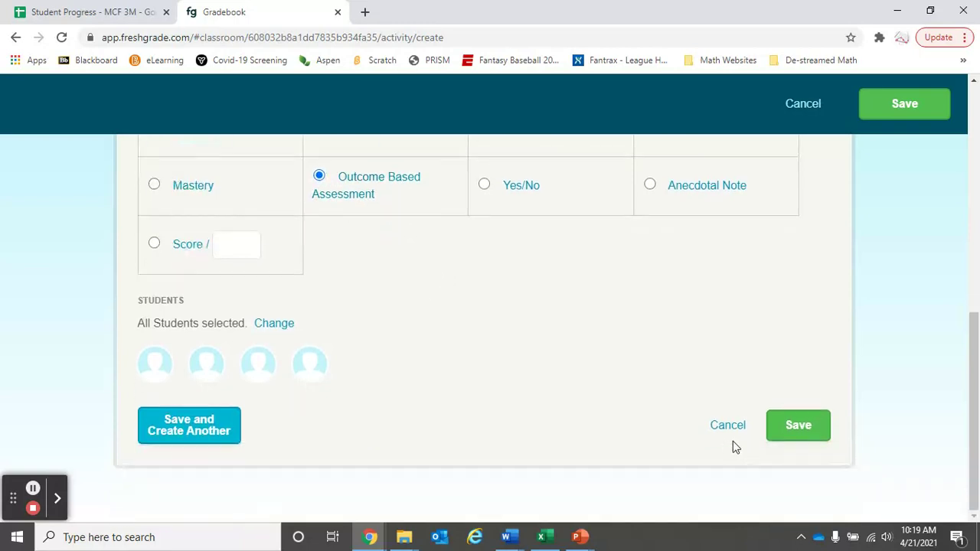
{"action": "left_click", "coordinate": [789, 433]}
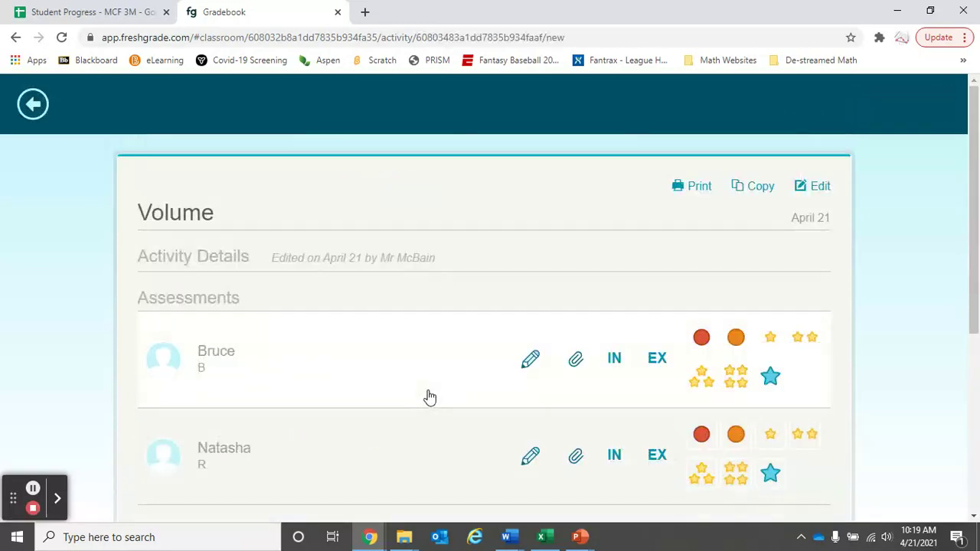
{"action": "left_click", "coordinate": [33, 103]}
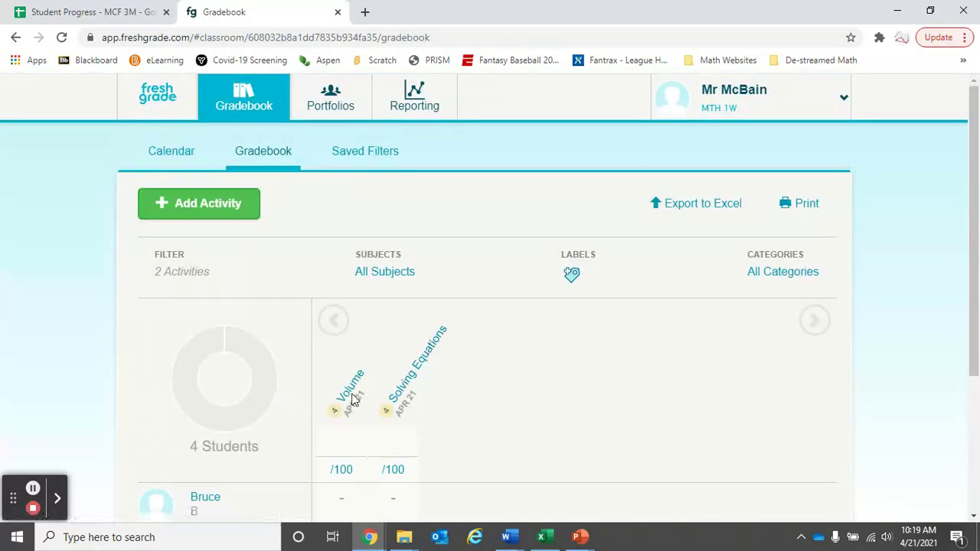
Give the first student in the gradebook the four-star mark for Solving Equations
{"action": "scroll", "coordinate": [398, 354], "scroll_direction": "down", "scroll_amount": 1}
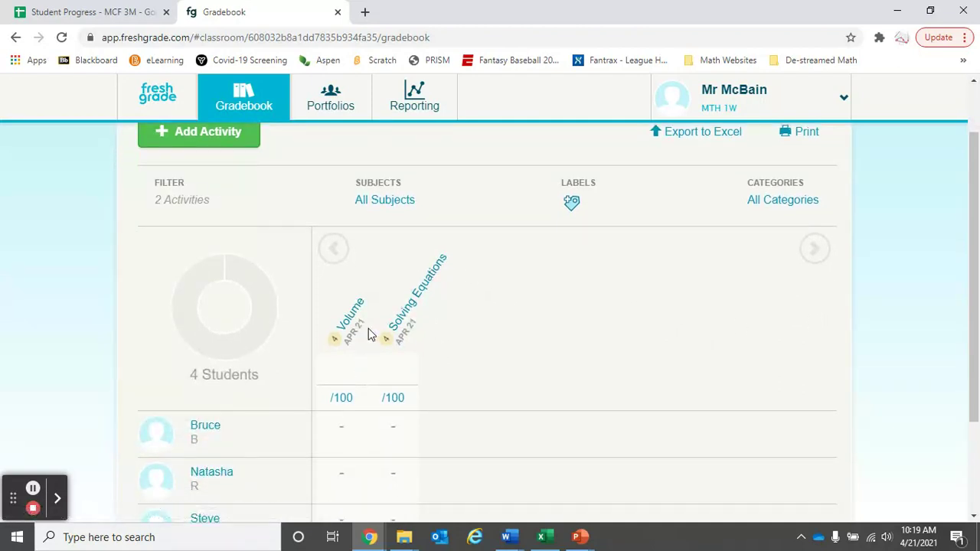
{"action": "scroll", "coordinate": [368, 335], "scroll_direction": "down", "scroll_amount": 1}
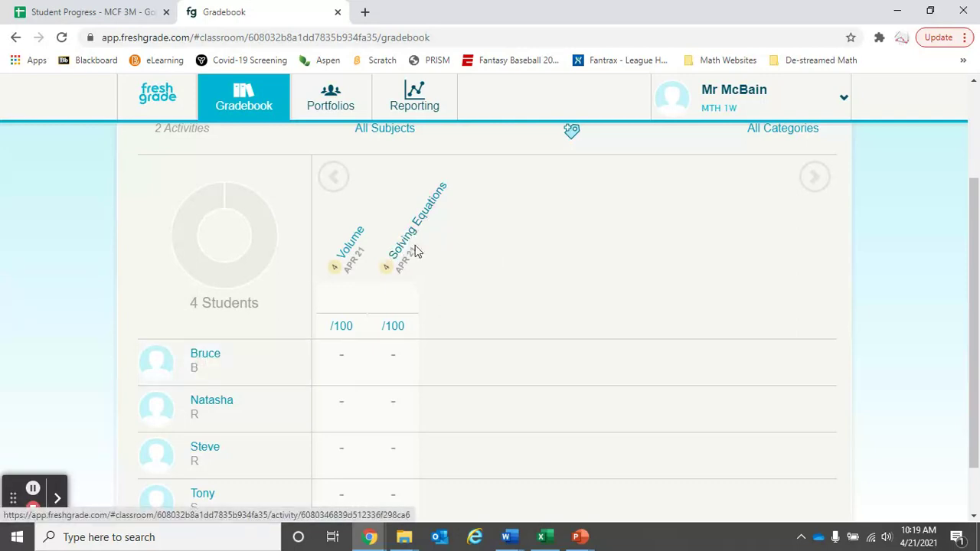
{"action": "left_click", "coordinate": [393, 360]}
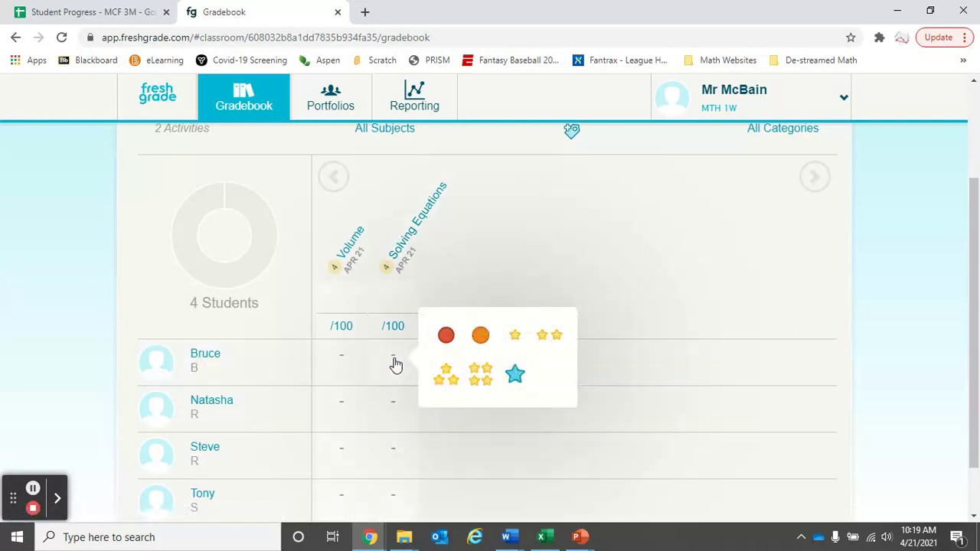
{"action": "left_click", "coordinate": [480, 374]}
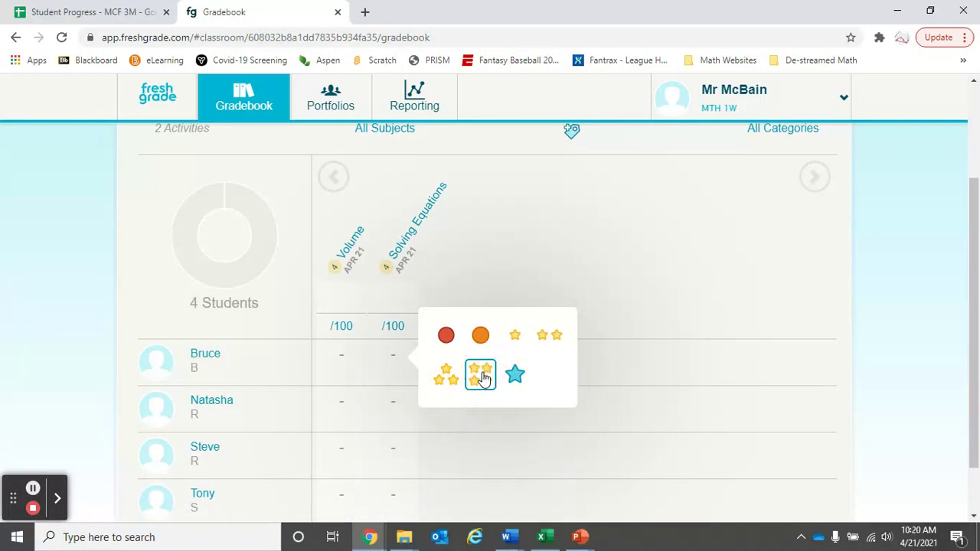
Give the first student in the gradebook the two-star mark for Volume
{"action": "left_click", "coordinate": [57, 319]}
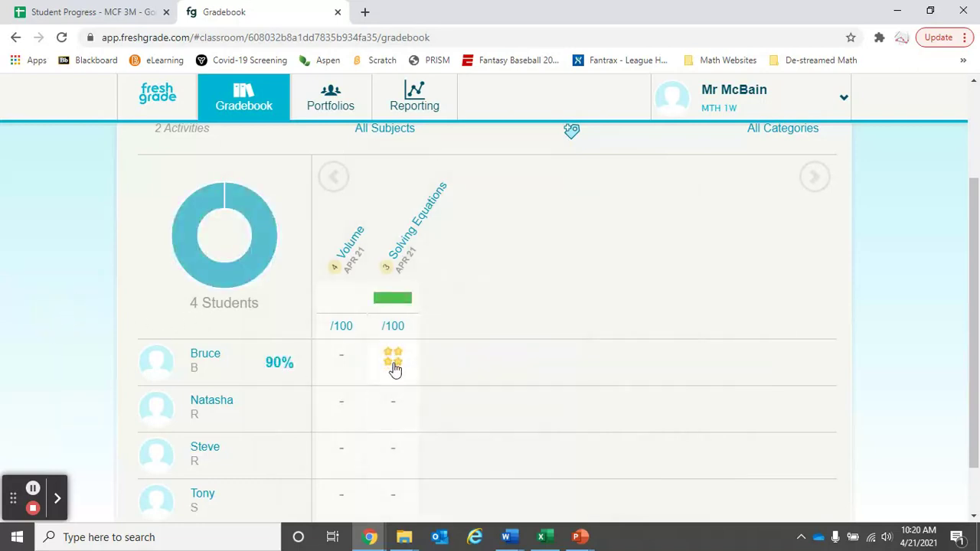
{"action": "left_click", "coordinate": [344, 361]}
{"action": "left_click", "coordinate": [505, 338]}
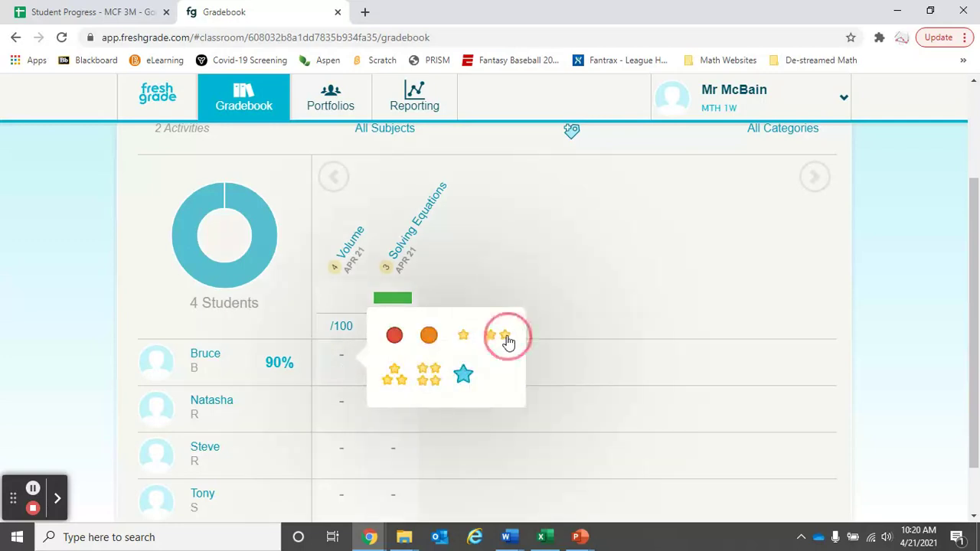
{"action": "left_click", "coordinate": [65, 339]}
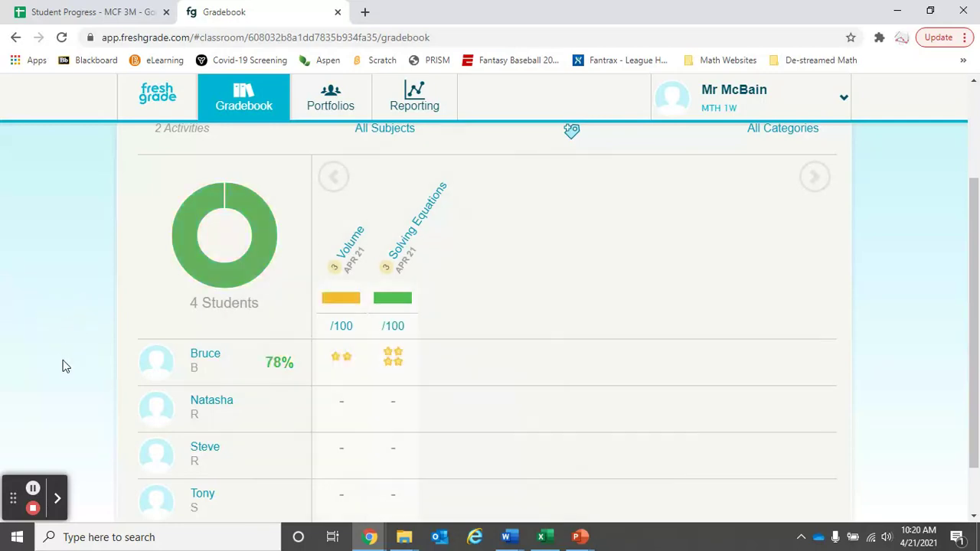
{"action": "scroll", "coordinate": [355, 361], "scroll_direction": "down", "scroll_amount": 1}
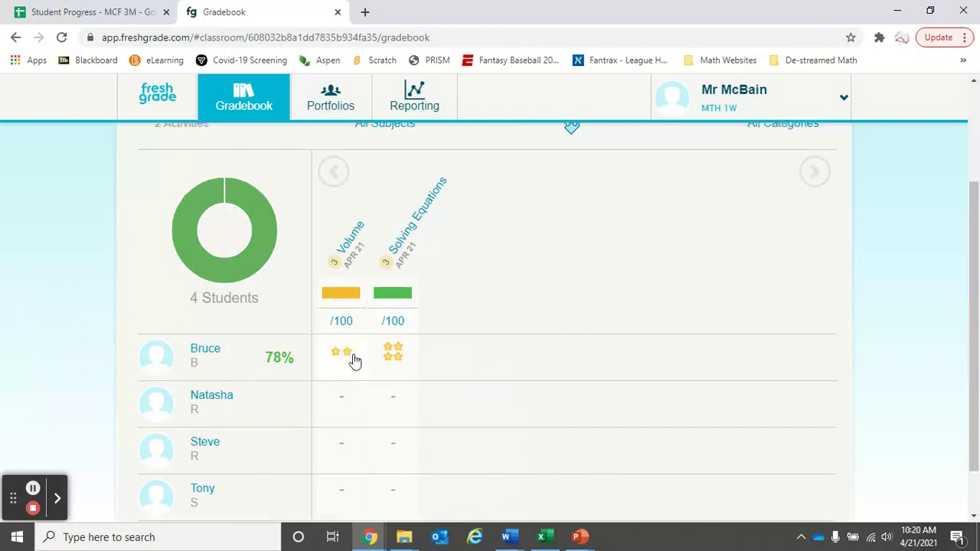
{"action": "scroll", "coordinate": [354, 362], "scroll_direction": "down", "scroll_amount": 1}
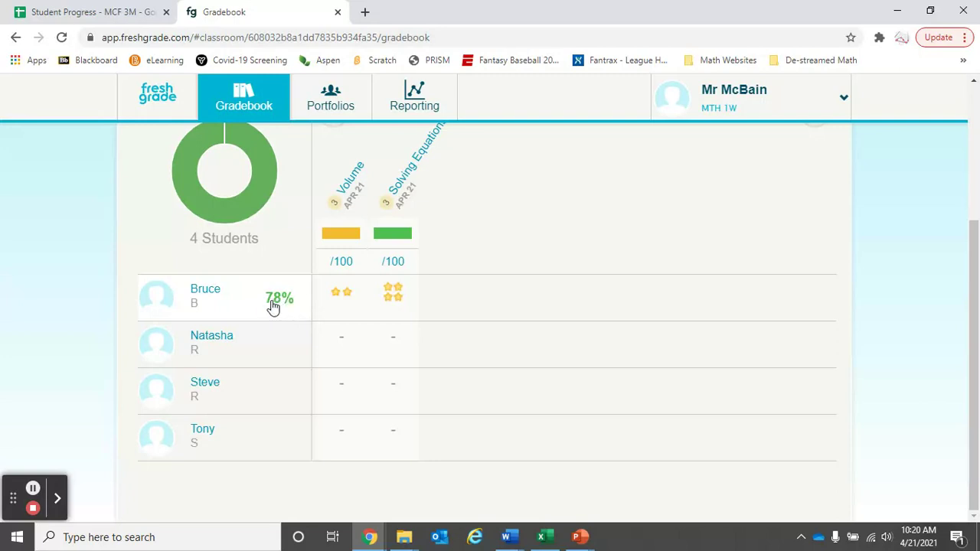
Mark the second student with the orange circle for Solving Equations and one star for Volume
{"action": "left_click", "coordinate": [389, 341]}
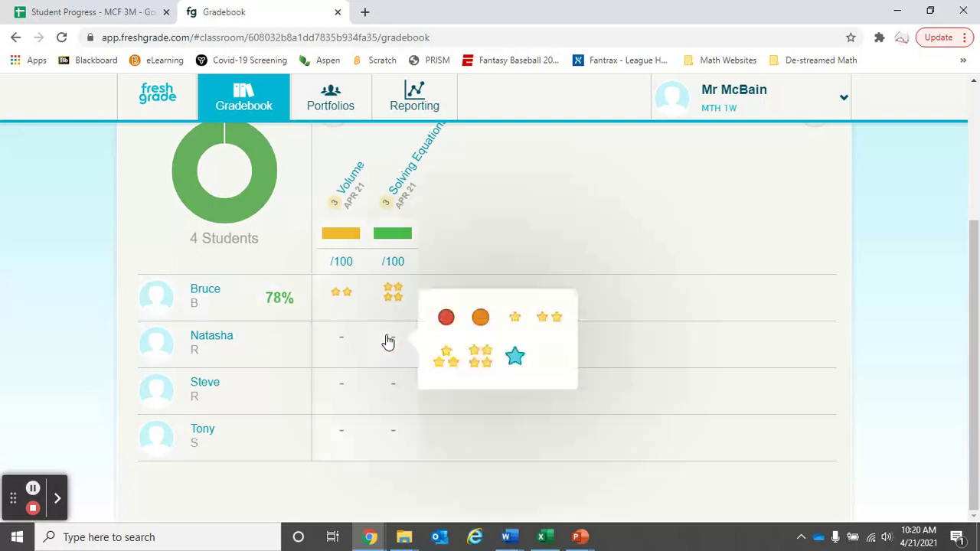
{"action": "left_click", "coordinate": [347, 339]}
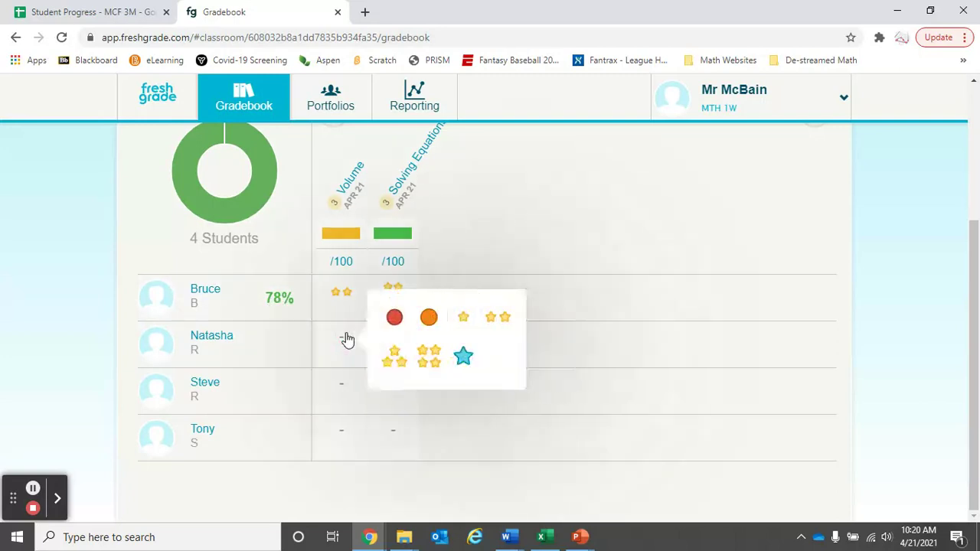
{"action": "left_click", "coordinate": [345, 349]}
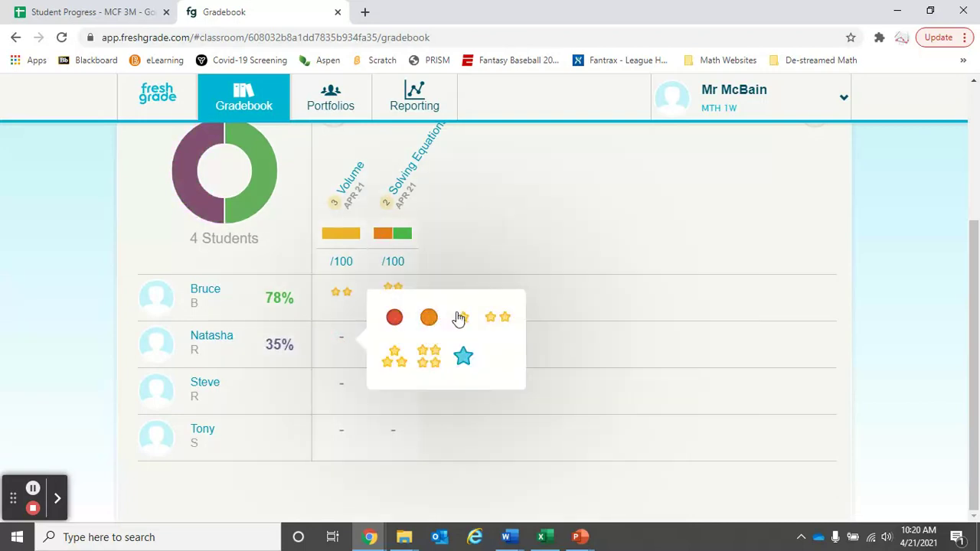
{"action": "left_click", "coordinate": [65, 310]}
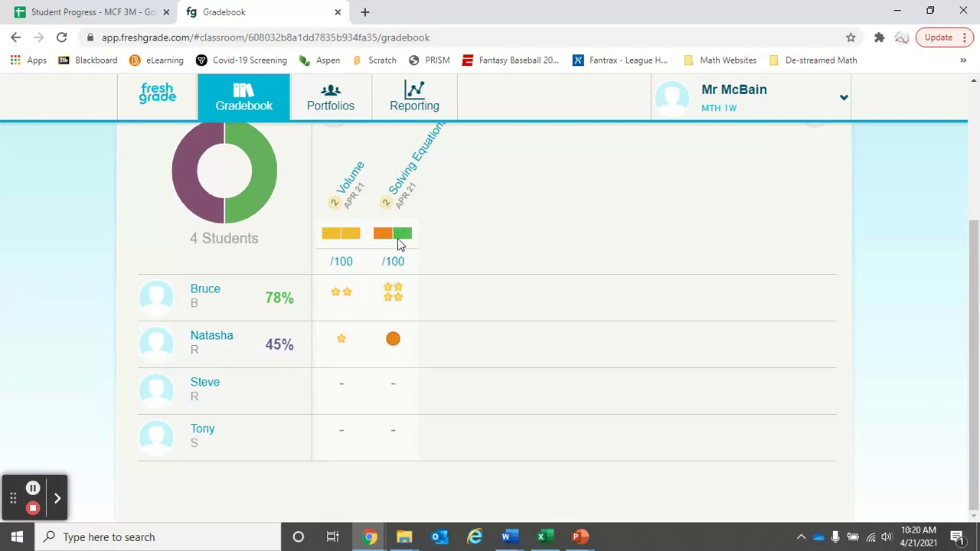
Give the third student the blue star for both Solving Equations and Volume
{"action": "left_click", "coordinate": [393, 395]}
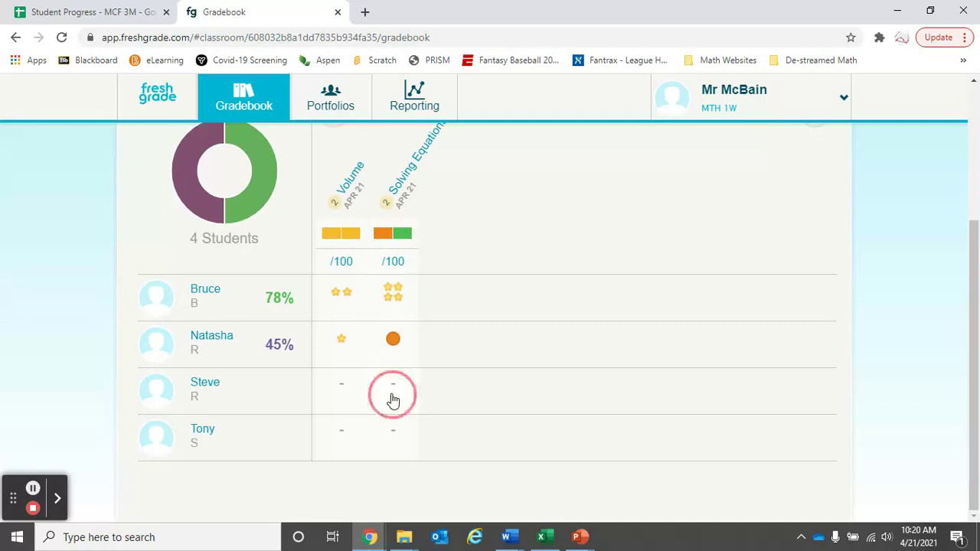
{"action": "left_click", "coordinate": [515, 404]}
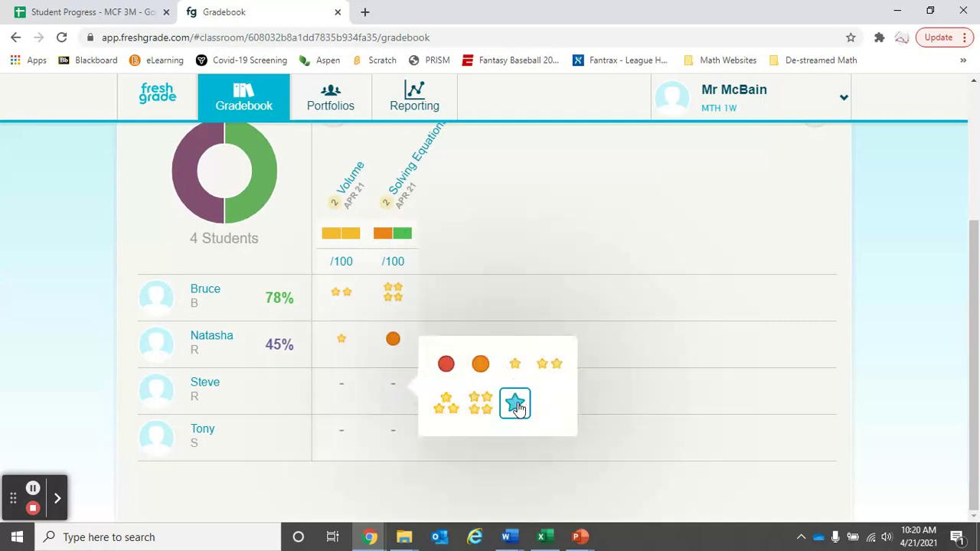
{"action": "left_click", "coordinate": [336, 393]}
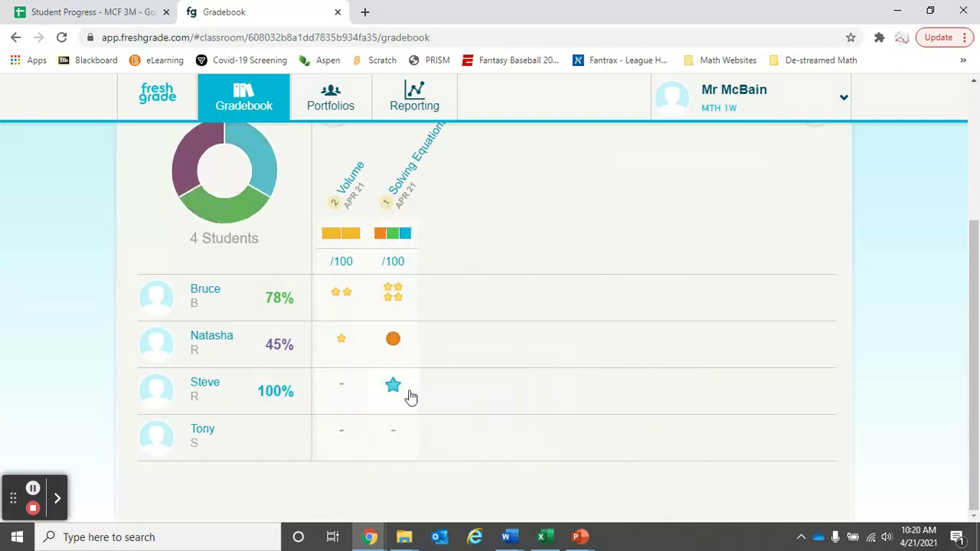
{"action": "left_click", "coordinate": [345, 388]}
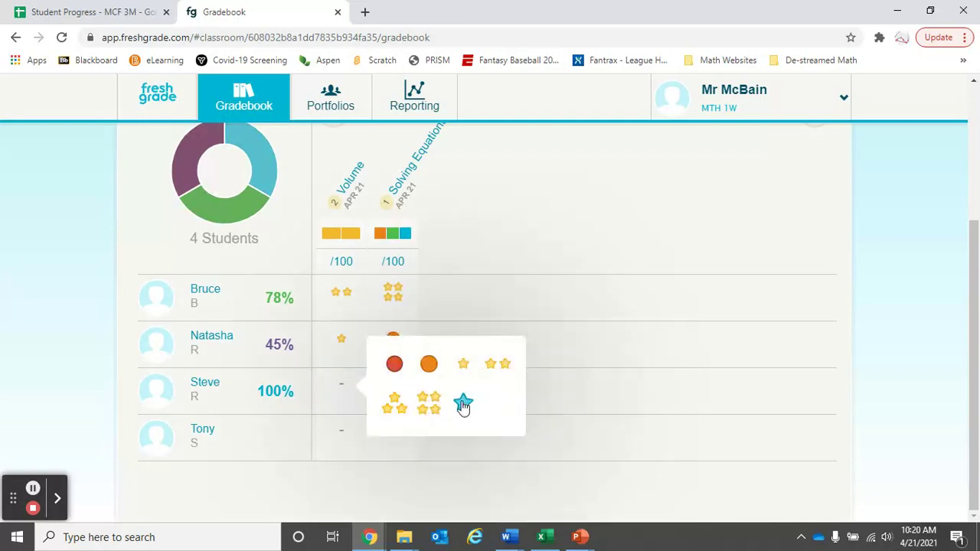
{"action": "left_click", "coordinate": [463, 404]}
{"action": "left_click", "coordinate": [58, 341]}
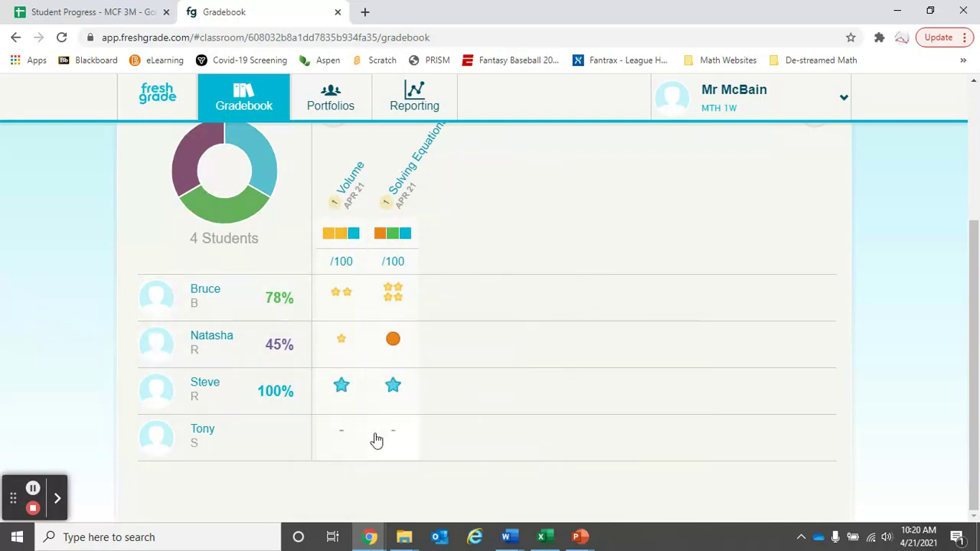
Mark the fourth student with the orange circle for Solving Equations and the red circle for Volume
{"action": "left_click", "coordinate": [390, 434]}
{"action": "left_click", "coordinate": [480, 411]}
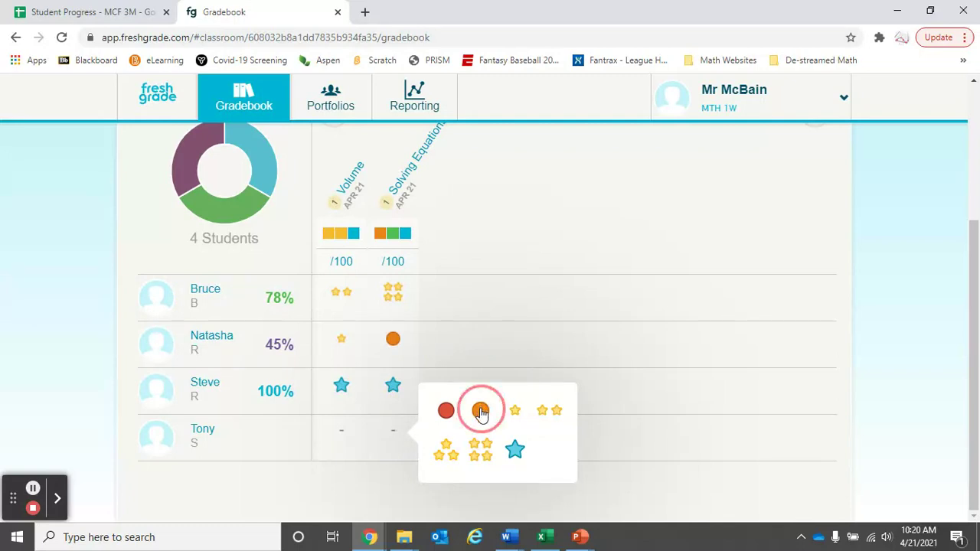
{"action": "left_click", "coordinate": [349, 435]}
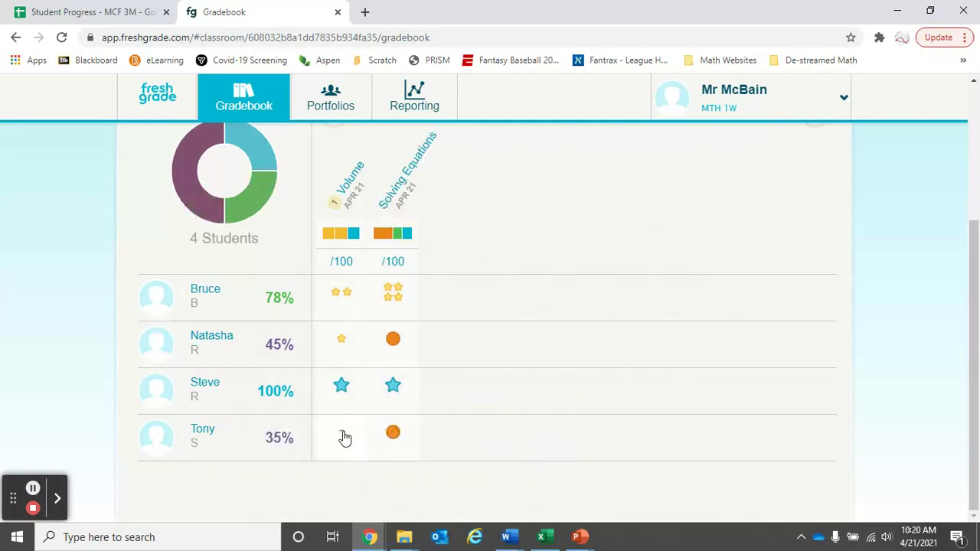
{"action": "left_click", "coordinate": [345, 437]}
{"action": "left_click", "coordinate": [395, 406]}
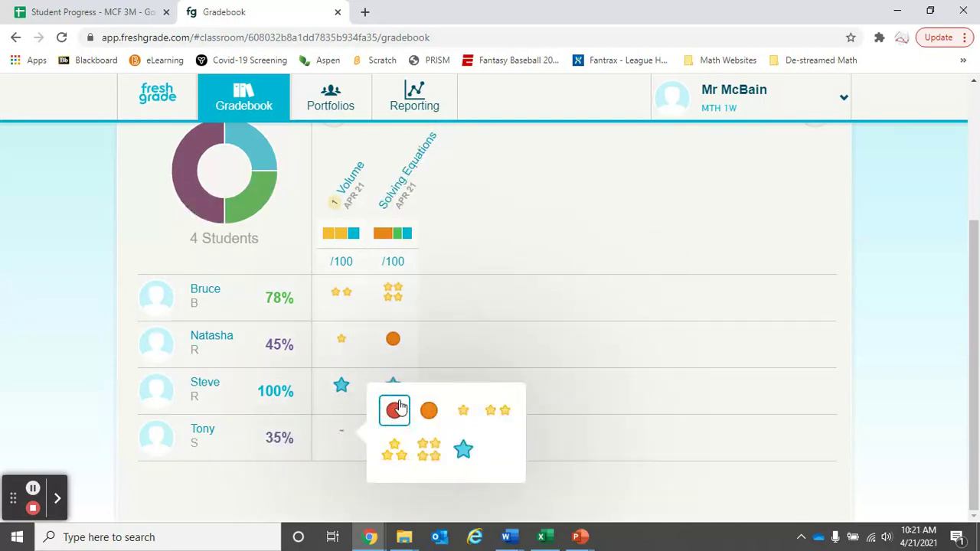
{"action": "left_click", "coordinate": [64, 350]}
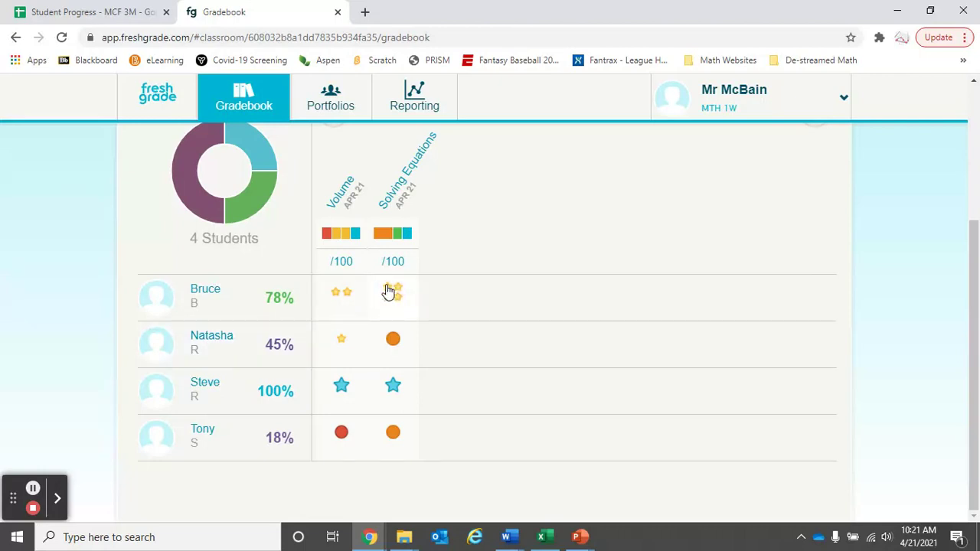
{"action": "mouse_move", "coordinate": [388, 291]}
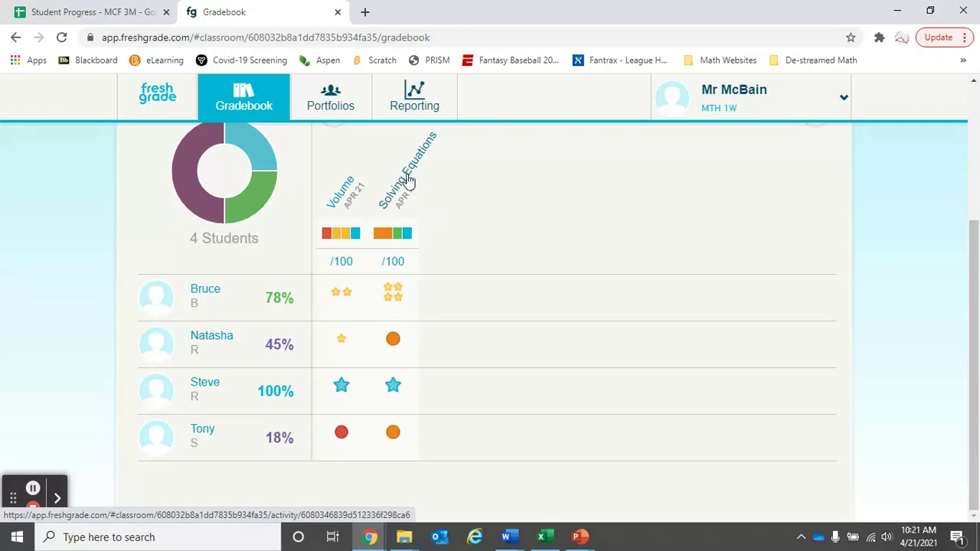
In the first student's portfolio, comment on Volume: "So far we can only calculate the volume of a prism. Next step would be to work on cylinders."
{"action": "left_click", "coordinate": [201, 295]}
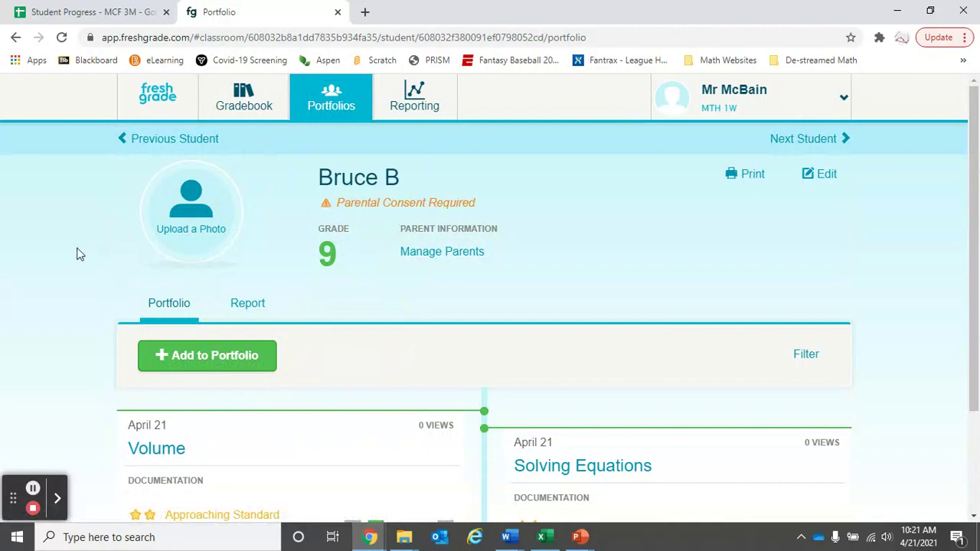
{"action": "scroll", "coordinate": [195, 301], "scroll_direction": "down", "scroll_amount": 2}
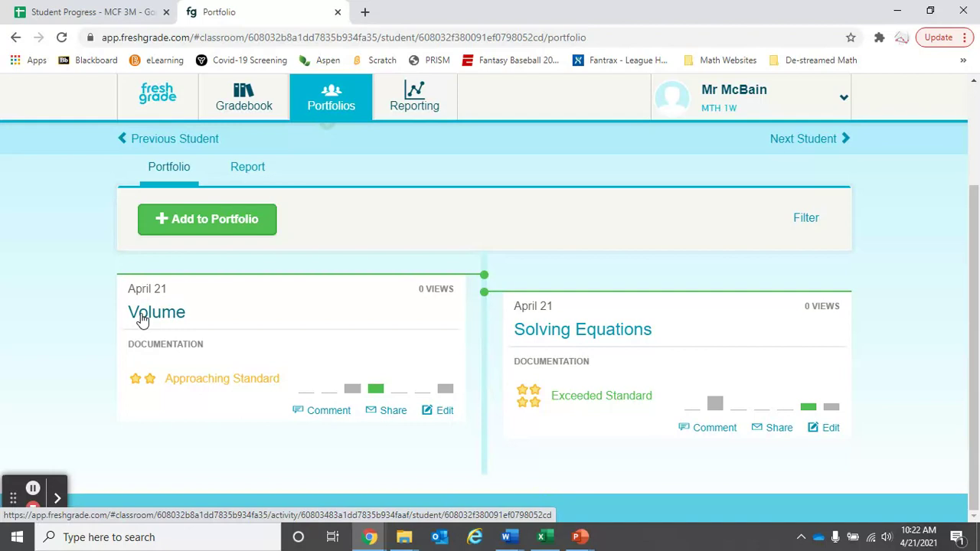
{"action": "left_click", "coordinate": [331, 410]}
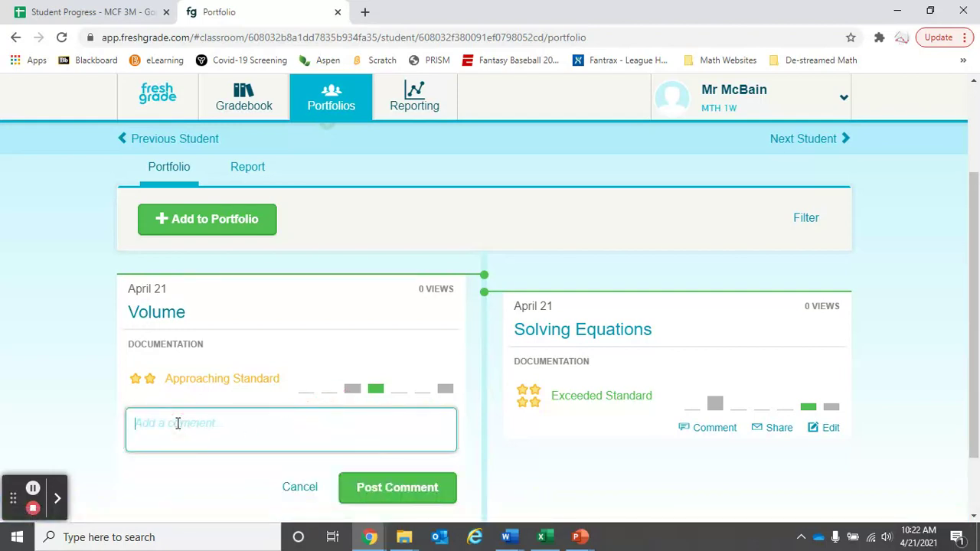
{"action": "type", "text": "So far we can only calculat"}
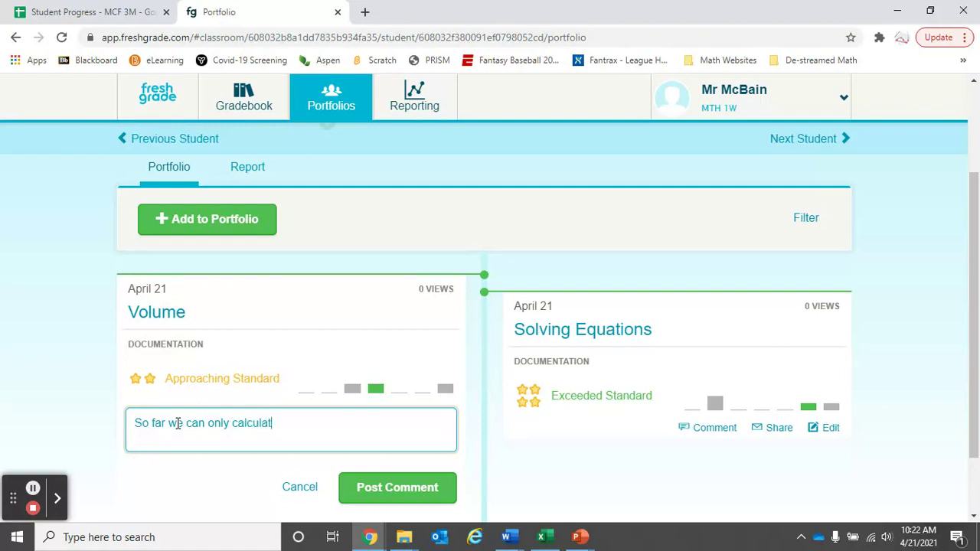
{"action": "type", "text": "e the volume of a "}
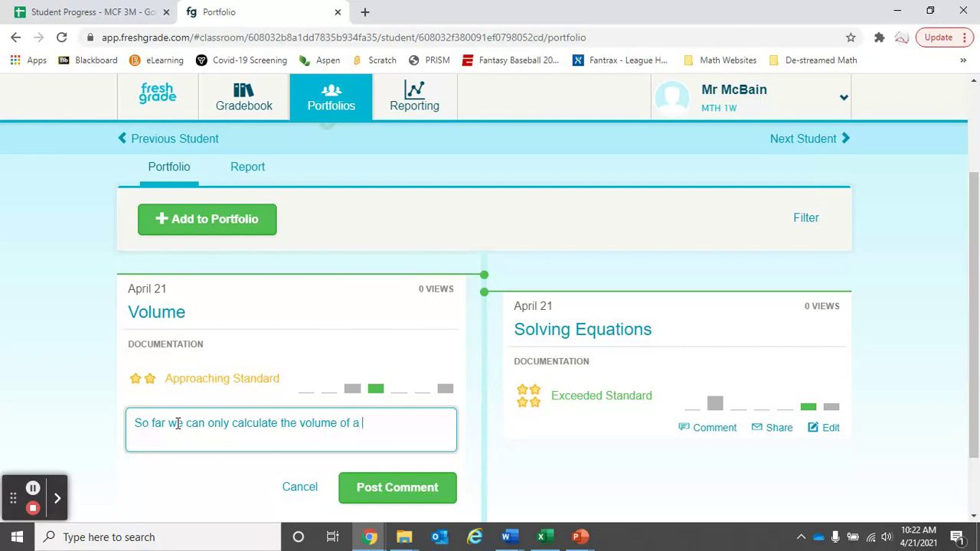
{"action": "type", "text": "prism.  nex"}
{"action": "key", "text": "BackSpace"}
{"action": "key", "text": "BackSpace"}
{"action": "key", "text": "BackSpace"}
{"action": "type", "text": "Next step would be to work on s"}
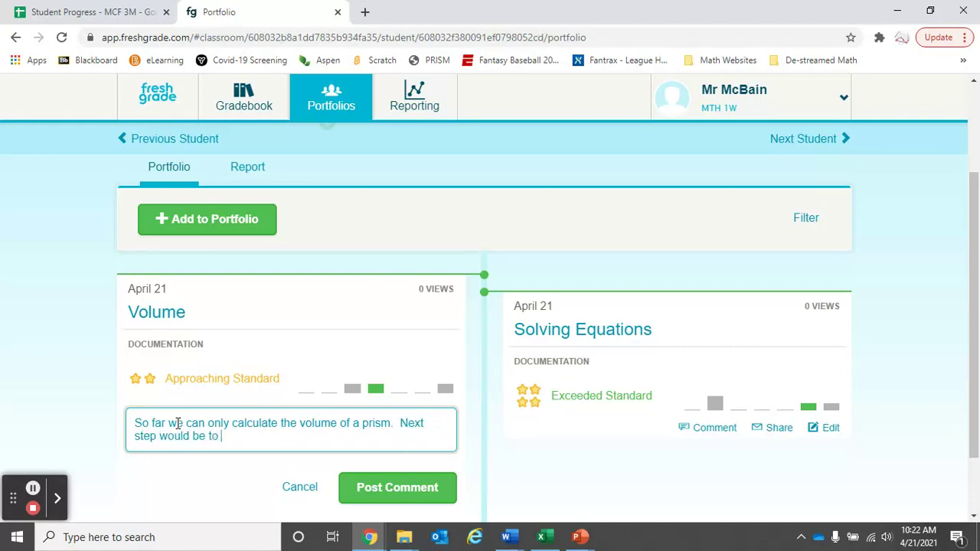
{"action": "key", "text": "BackSpace"}
{"action": "type", "text": "cylen"}
{"action": "key", "text": "BackSpace"}
{"action": "key", "text": "BackSpace"}
{"action": "type", "text": "inders."}
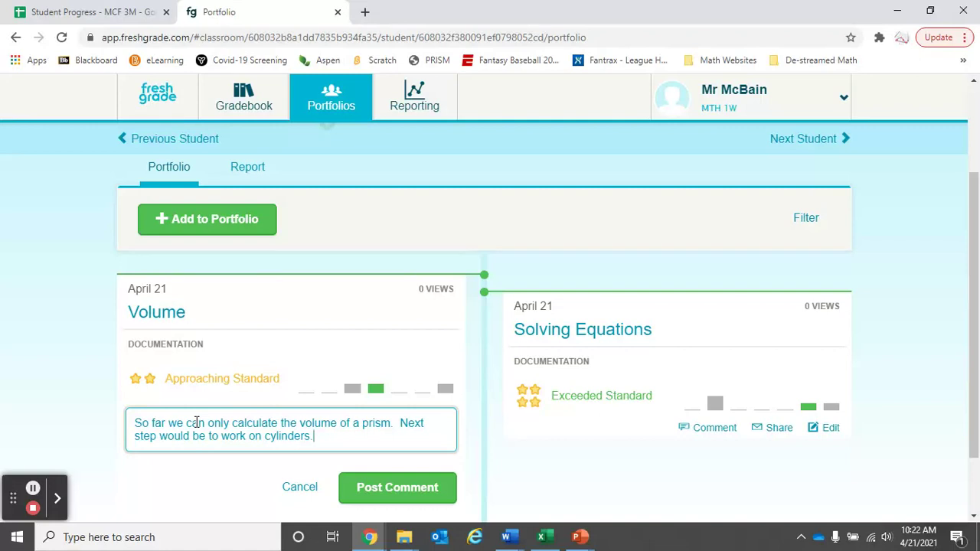
{"action": "left_click", "coordinate": [376, 489]}
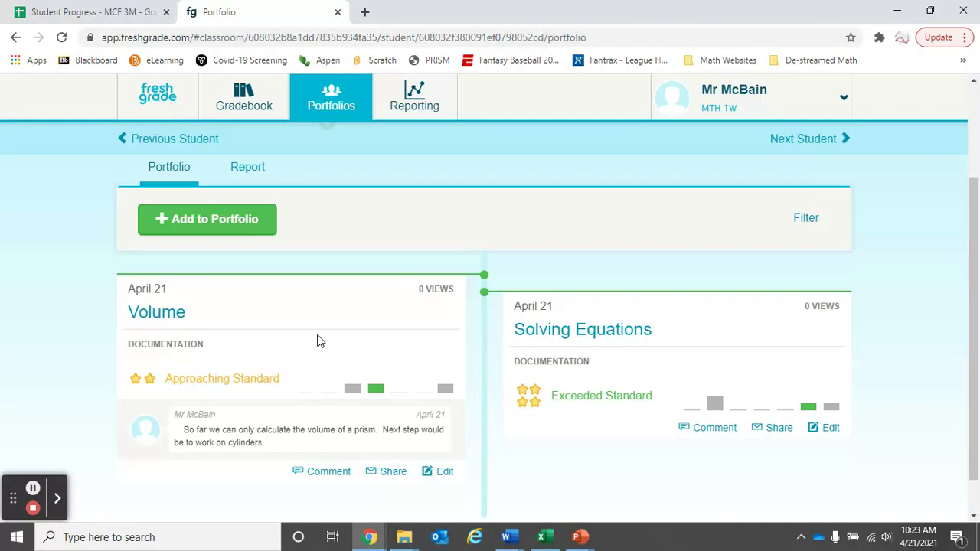
Open the first student's parent and access settings and confirm permission for the student to access FreshGrade
{"action": "scroll", "coordinate": [320, 341], "scroll_direction": "up", "scroll_amount": 2}
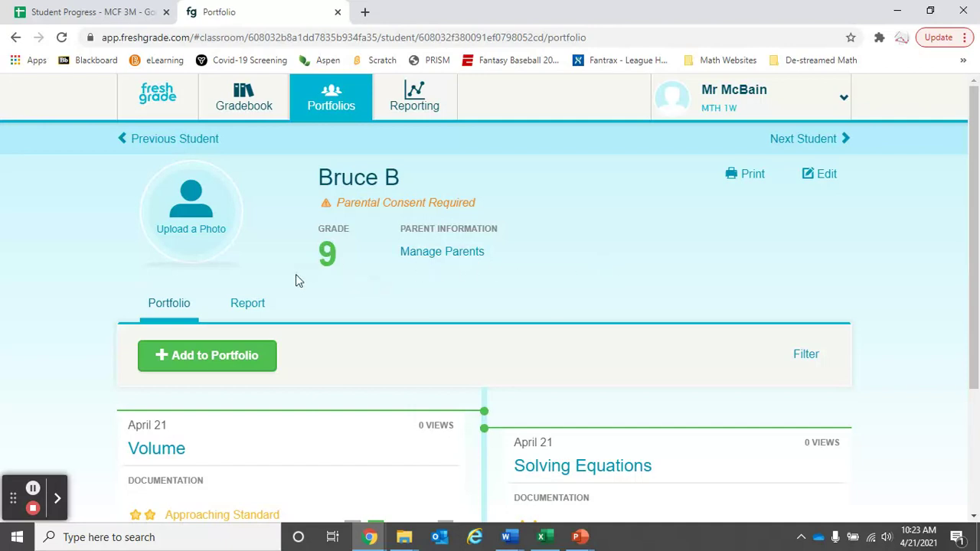
{"action": "left_click", "coordinate": [438, 260]}
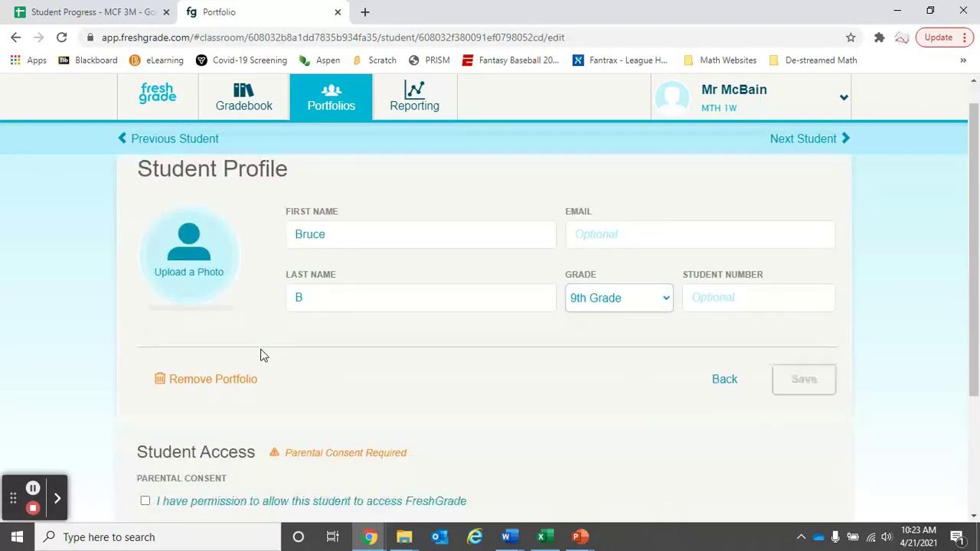
{"action": "scroll", "coordinate": [262, 352], "scroll_direction": "down", "scroll_amount": 2}
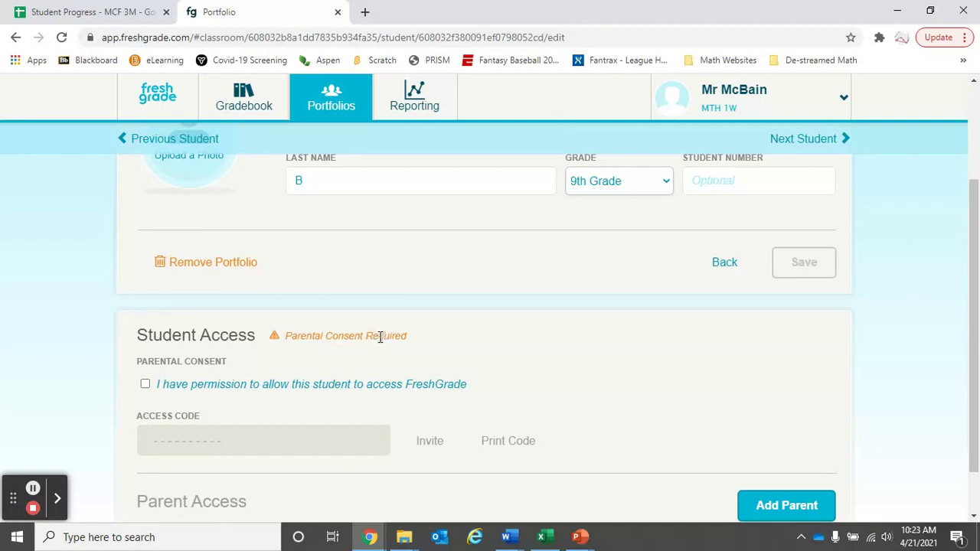
{"action": "left_click", "coordinate": [146, 385]}
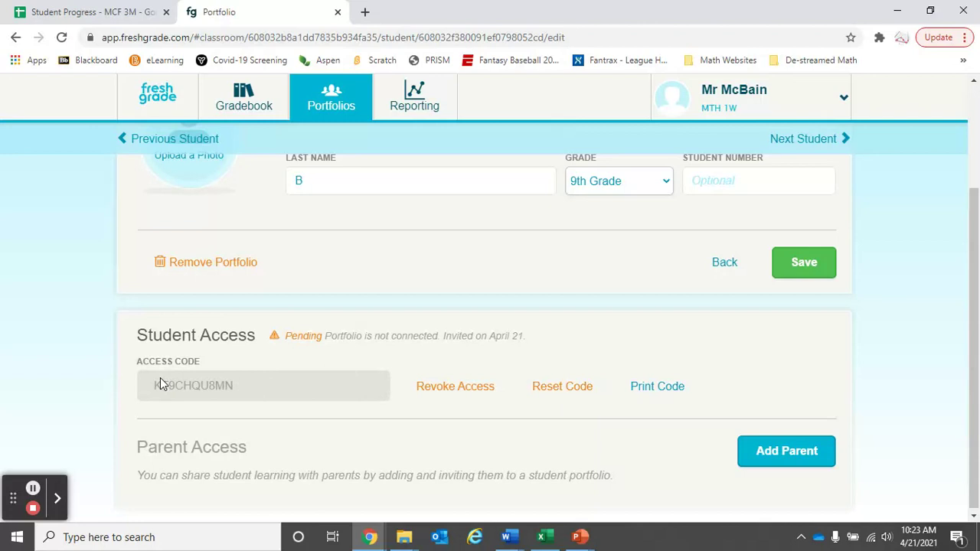
Preview the printable sheet with the student's access code without printing it, and return to the class gradebook
{"action": "left_click", "coordinate": [663, 390]}
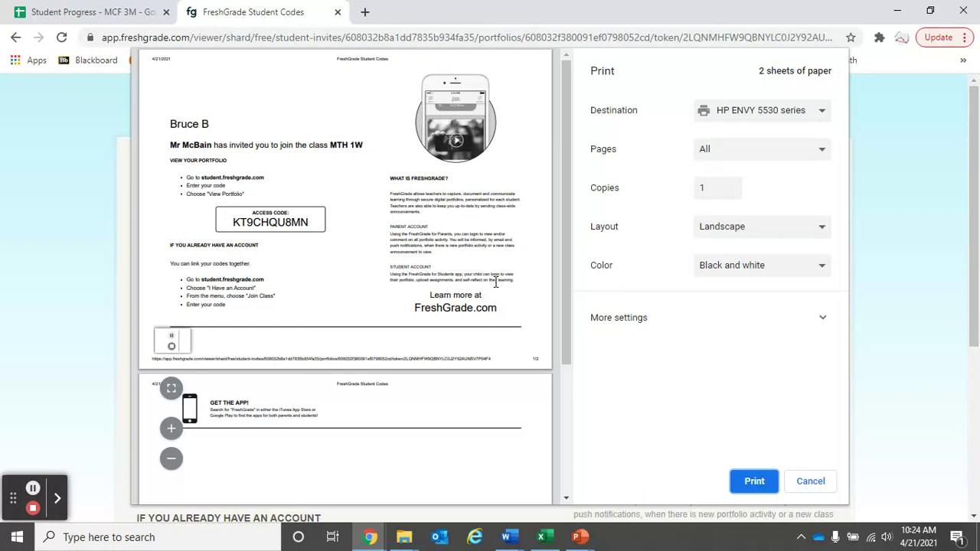
{"action": "left_click", "coordinate": [811, 482]}
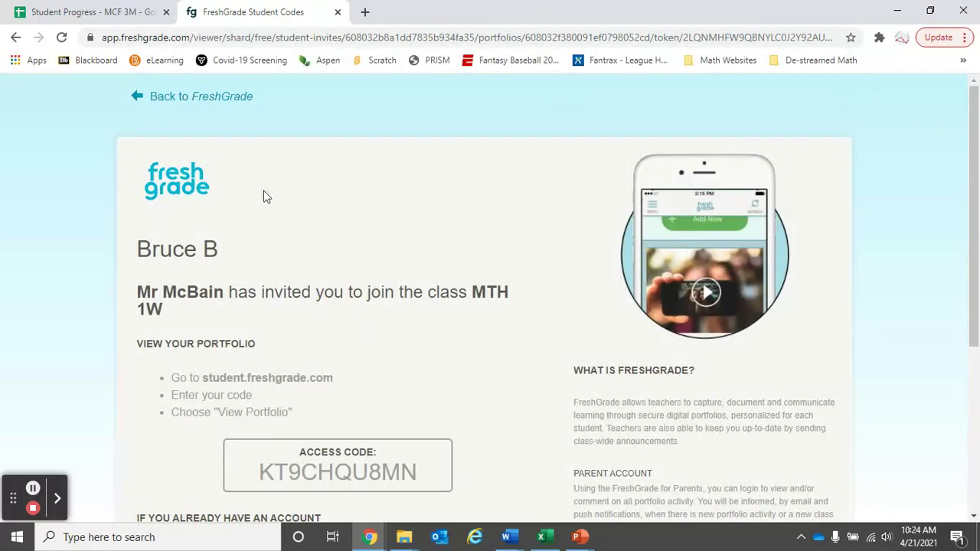
{"action": "left_click", "coordinate": [160, 98]}
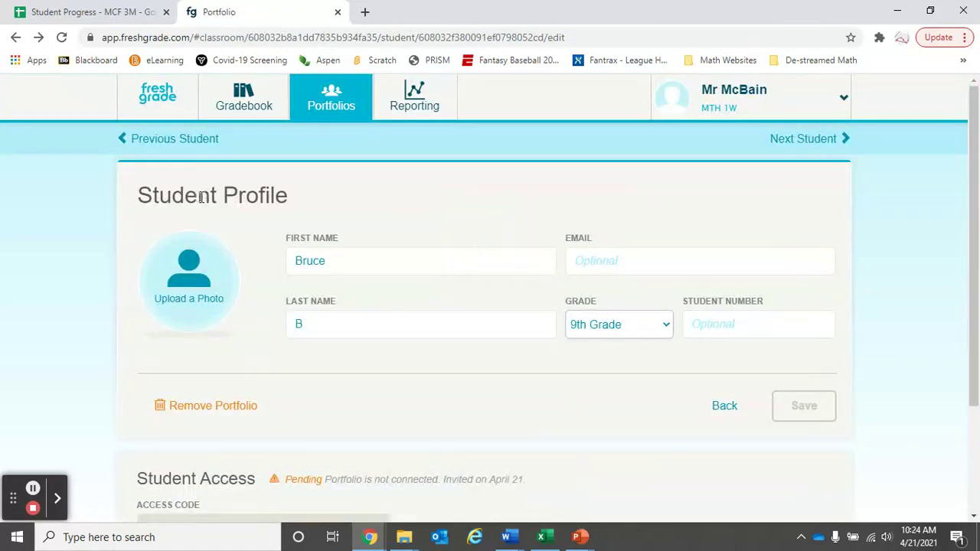
{"action": "left_click", "coordinate": [229, 99]}
{"action": "scroll", "coordinate": [289, 374], "scroll_direction": "down", "scroll_amount": 2}
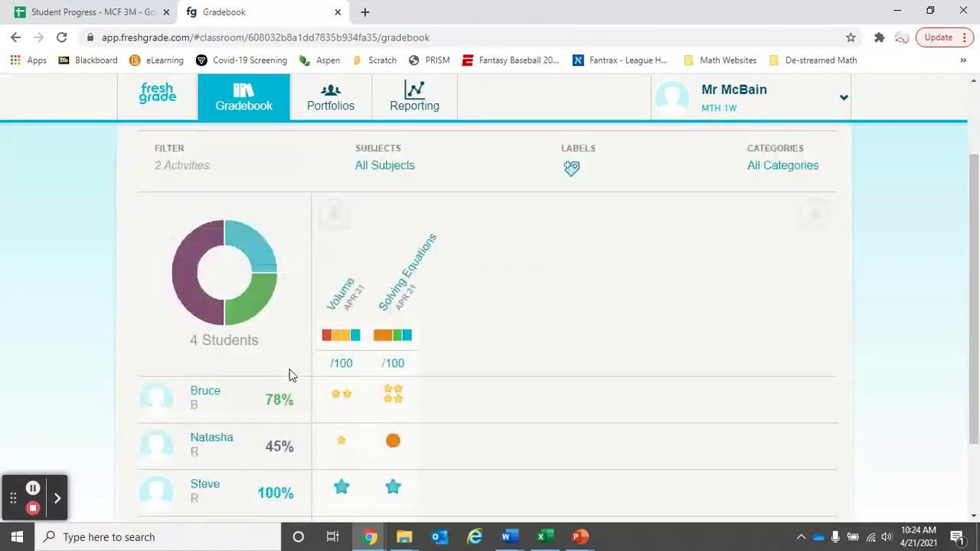
Review the Volume and Solving Equations entries in the first student's portfolio, and return to the class gradebook
{"action": "scroll", "coordinate": [289, 370], "scroll_direction": "down", "scroll_amount": 1}
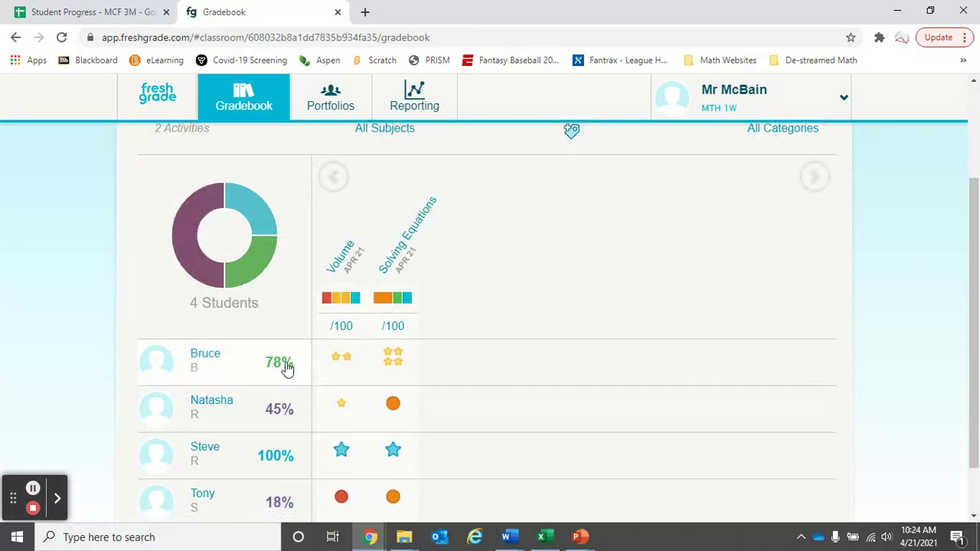
{"action": "left_click", "coordinate": [203, 357]}
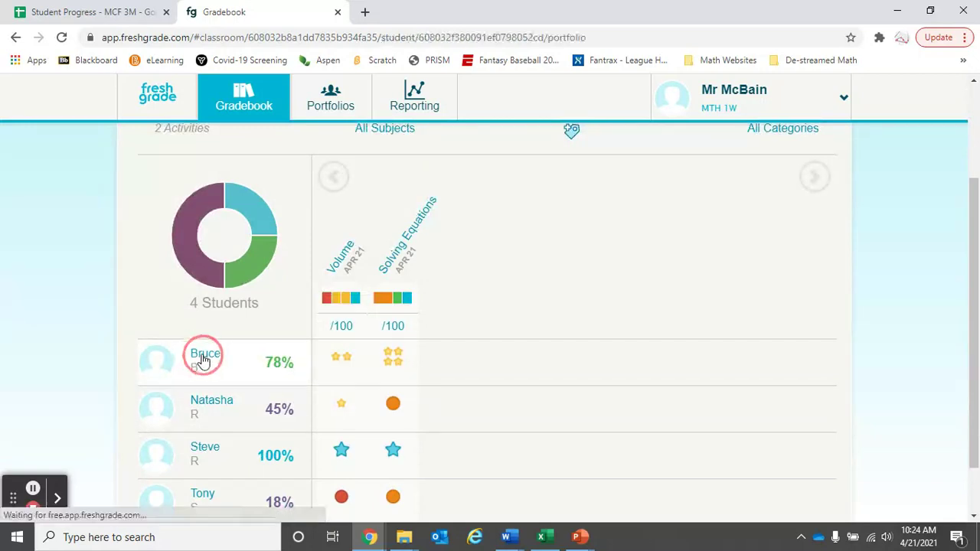
{"action": "scroll", "coordinate": [409, 357], "scroll_direction": "down", "scroll_amount": 3}
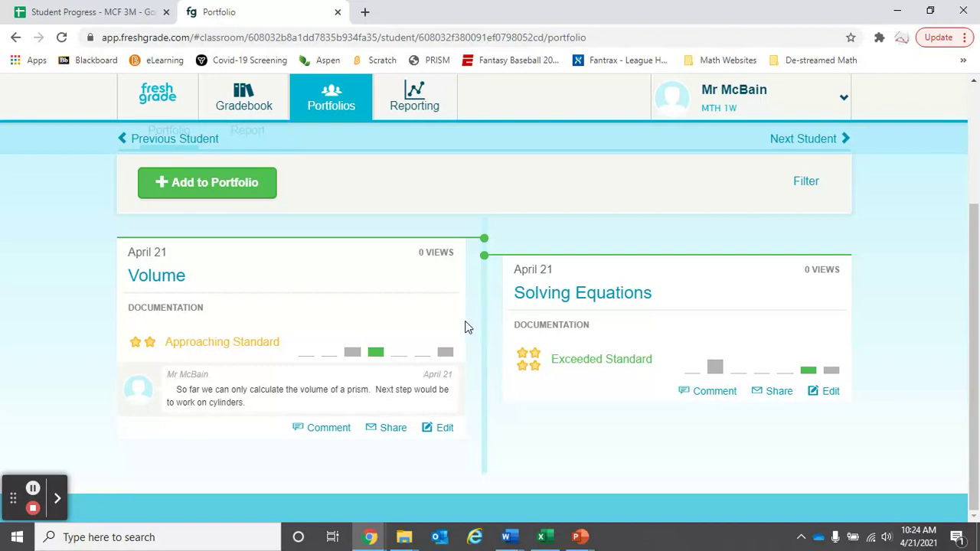
{"action": "left_click", "coordinate": [223, 97]}
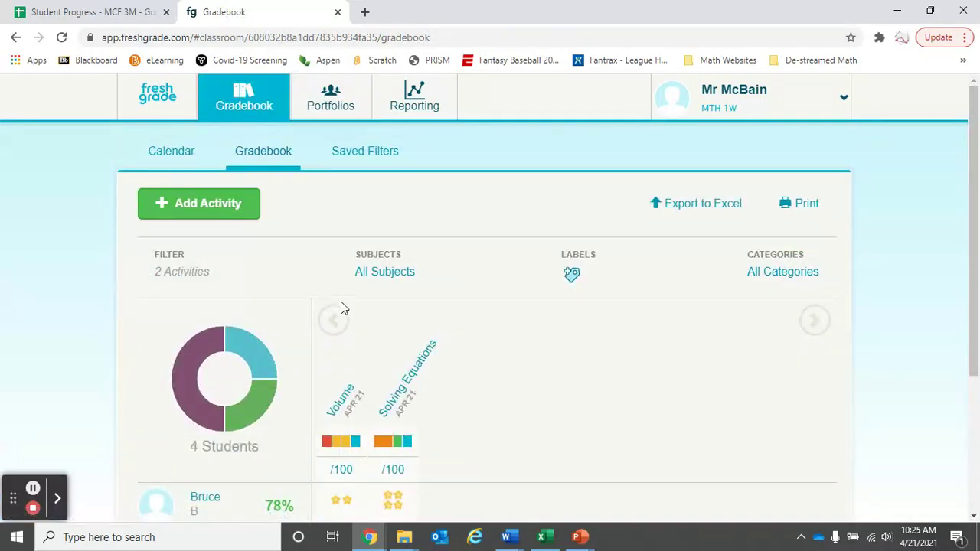
{"action": "left_click", "coordinate": [56, 499]}
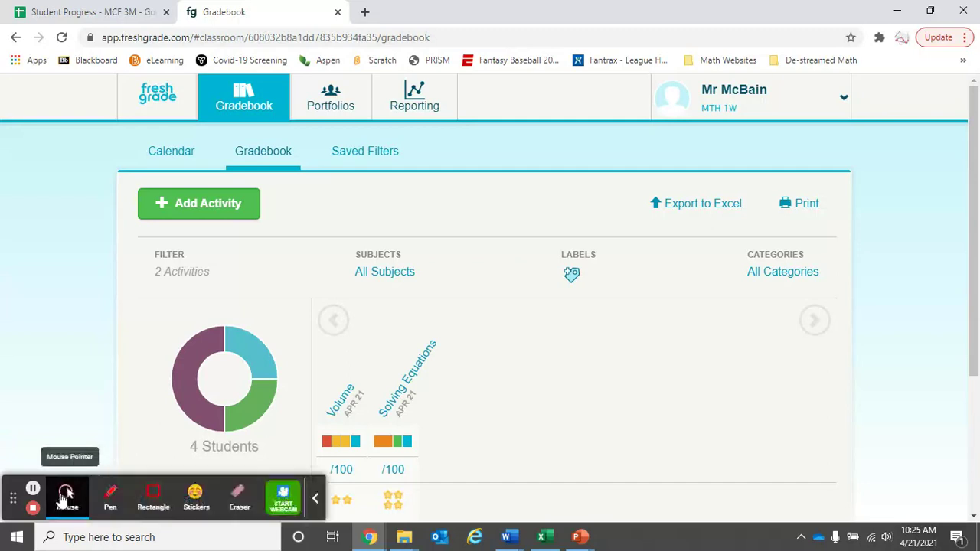
{"action": "left_click", "coordinate": [279, 502]}
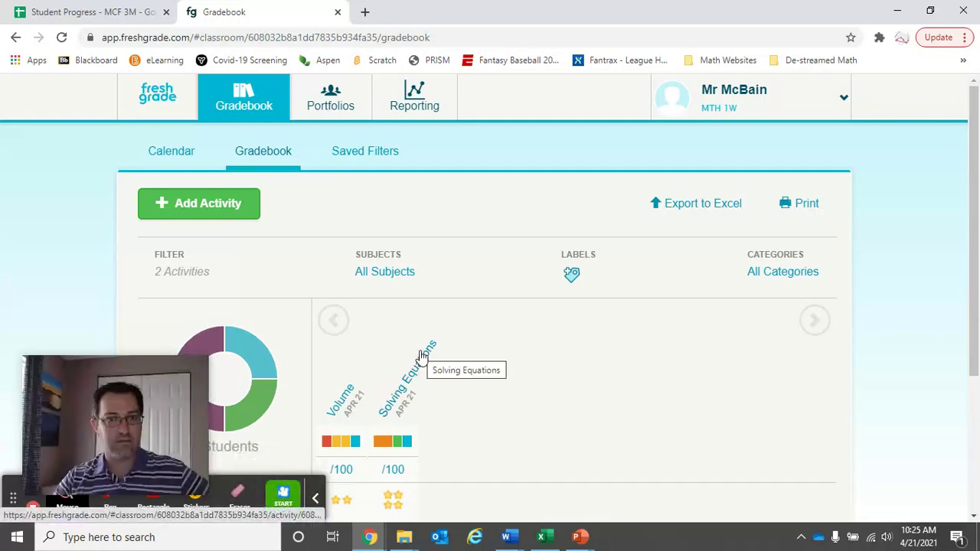